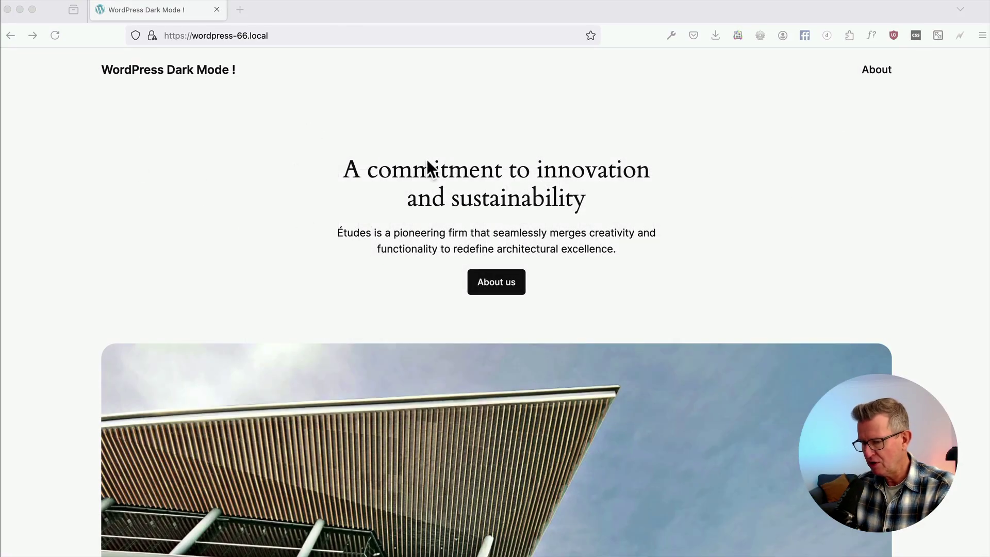
Switch to Chrome and view the installed themes in WordPress admin
key("super+Tab")
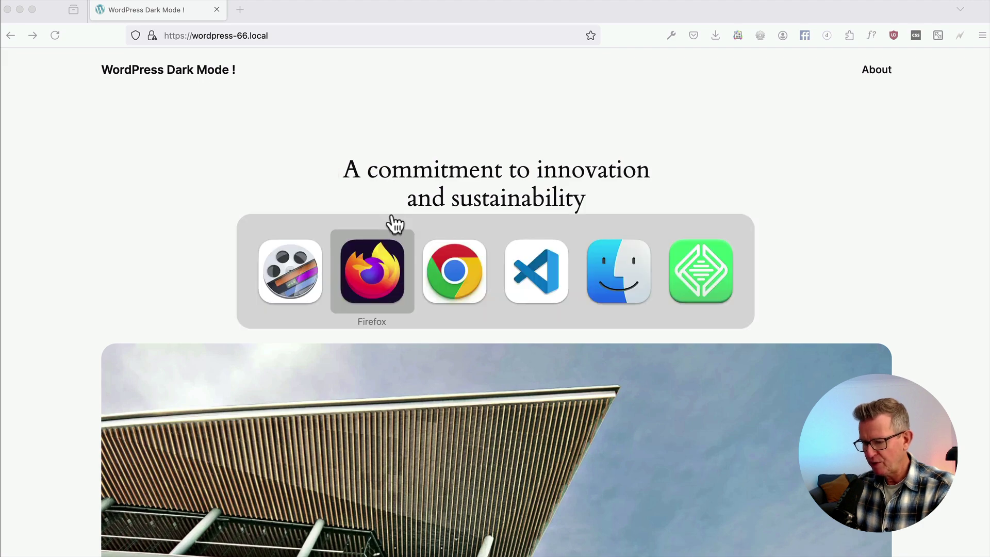
key("super+Tab")
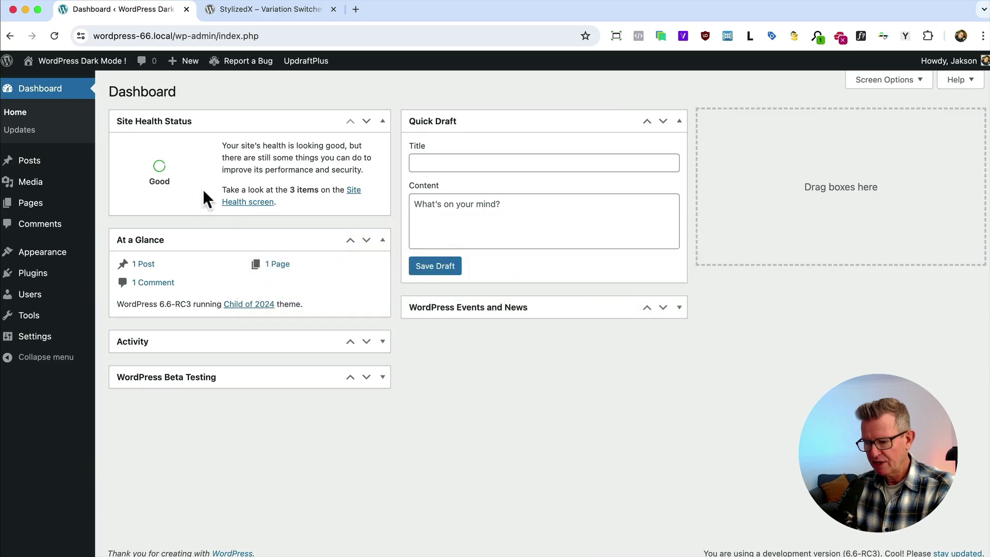
left_click(41, 252)
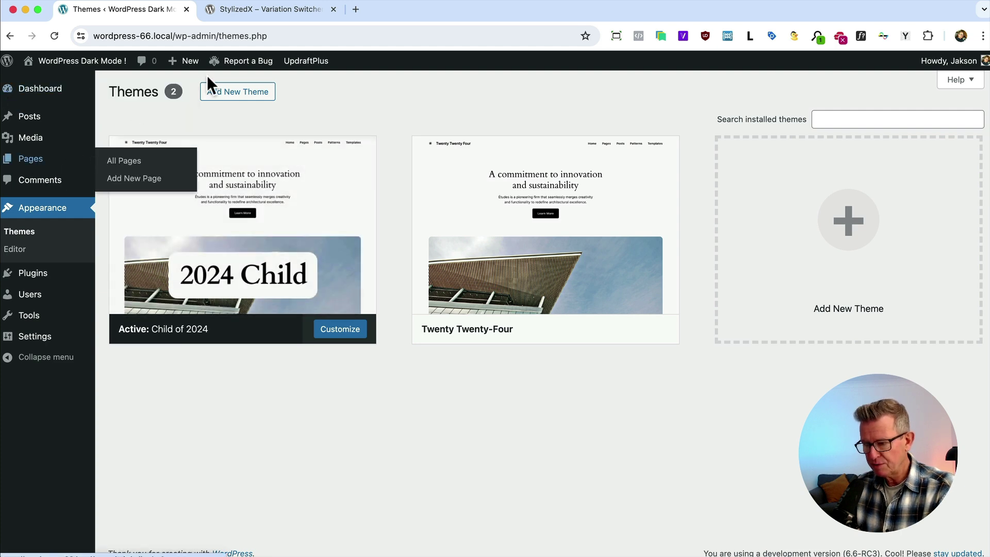
Look over the StylizedX plugin page on wordpress.org, then return to the installed plugins list
left_click(254, 9)
scroll(391, 223, "down", 5)
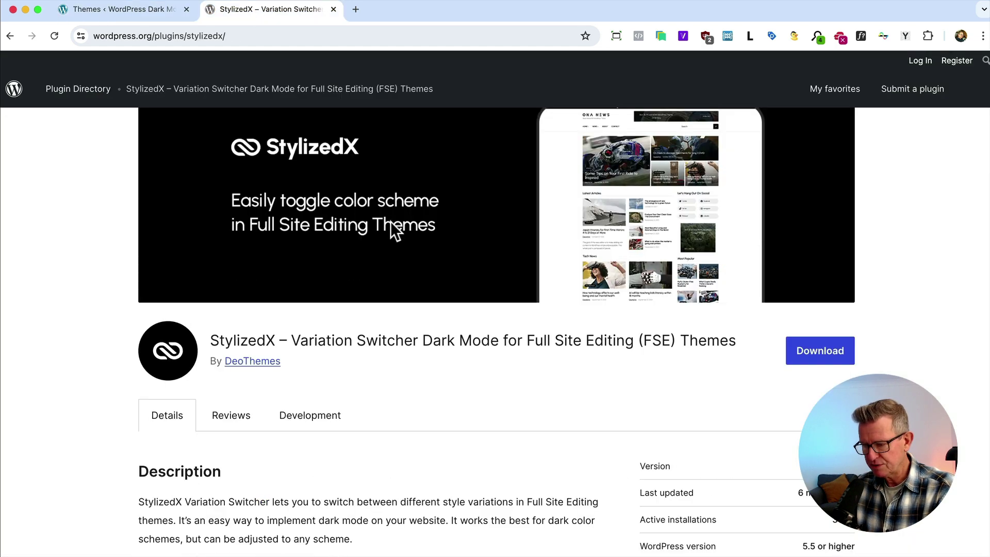
scroll(391, 223, "up", 1)
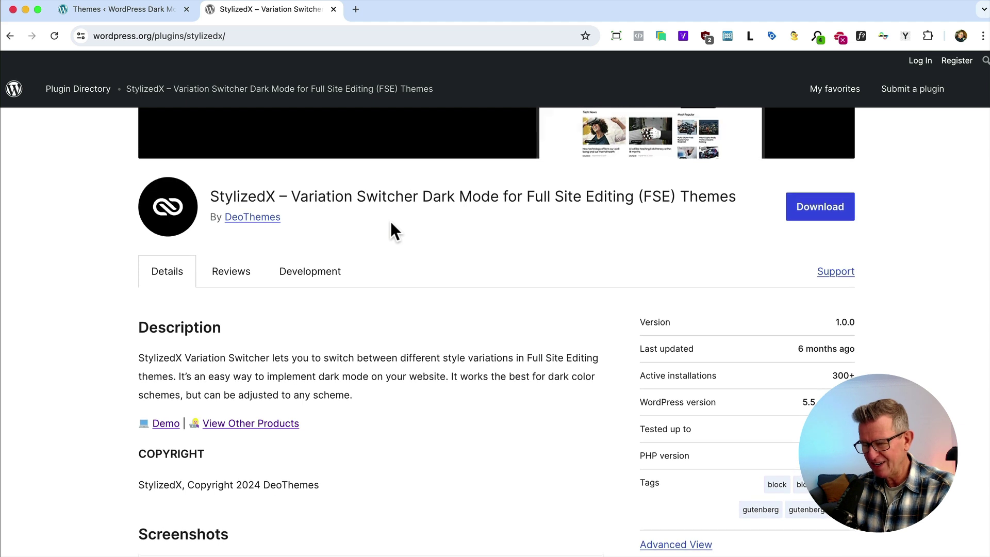
scroll(391, 221, "down", 1)
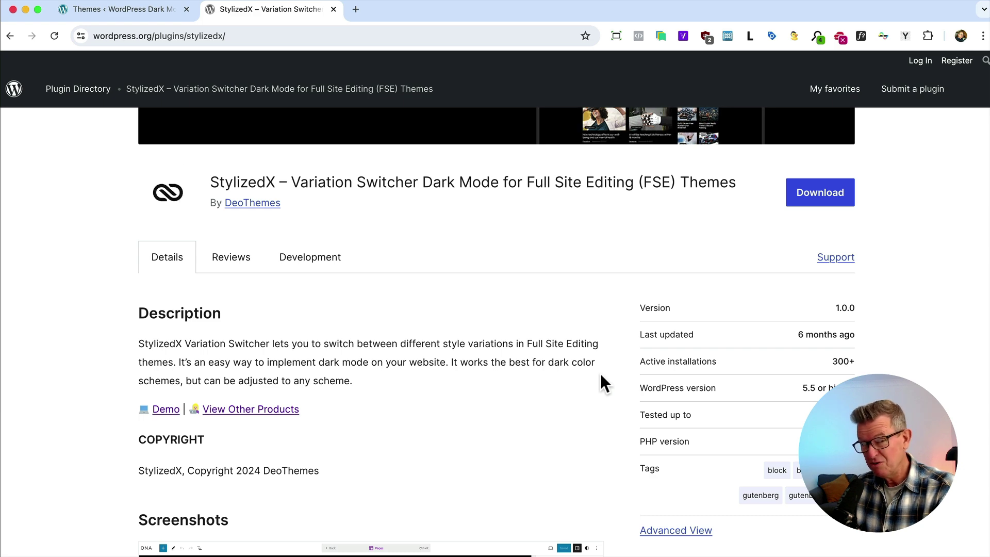
left_click(110, 11)
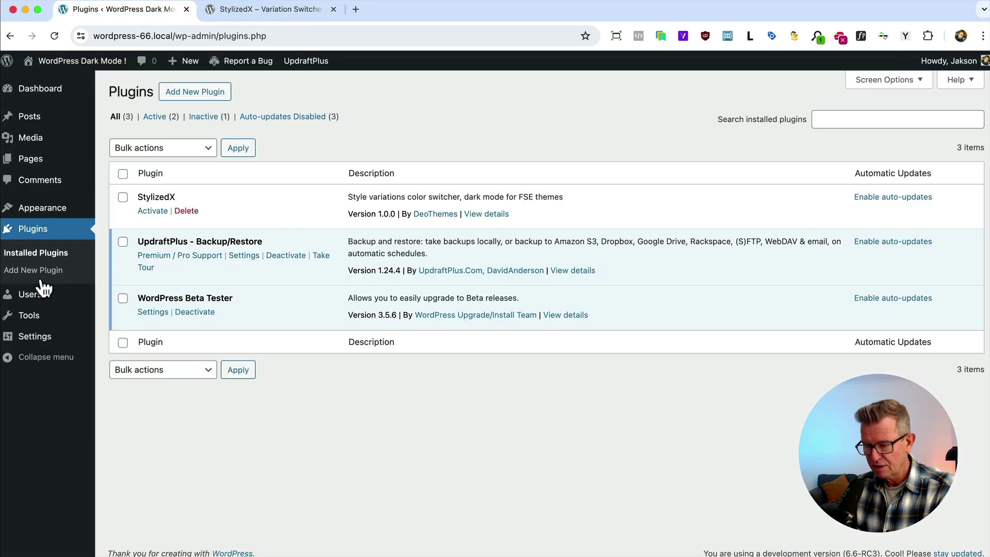
Activate StylizedX and open the Header template part in the Site Editor's Patterns
left_click(153, 211)
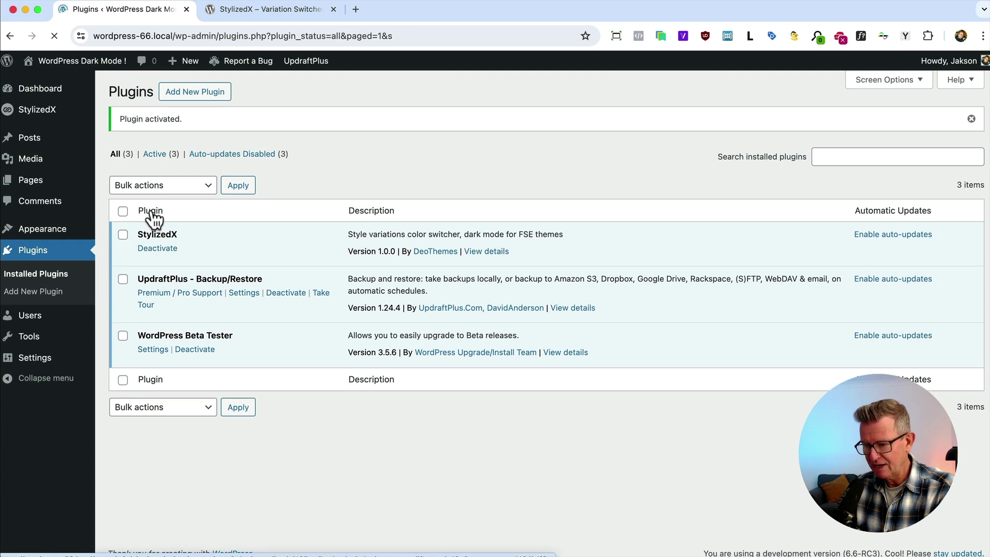
mouse_move(57, 232)
left_click(115, 249)
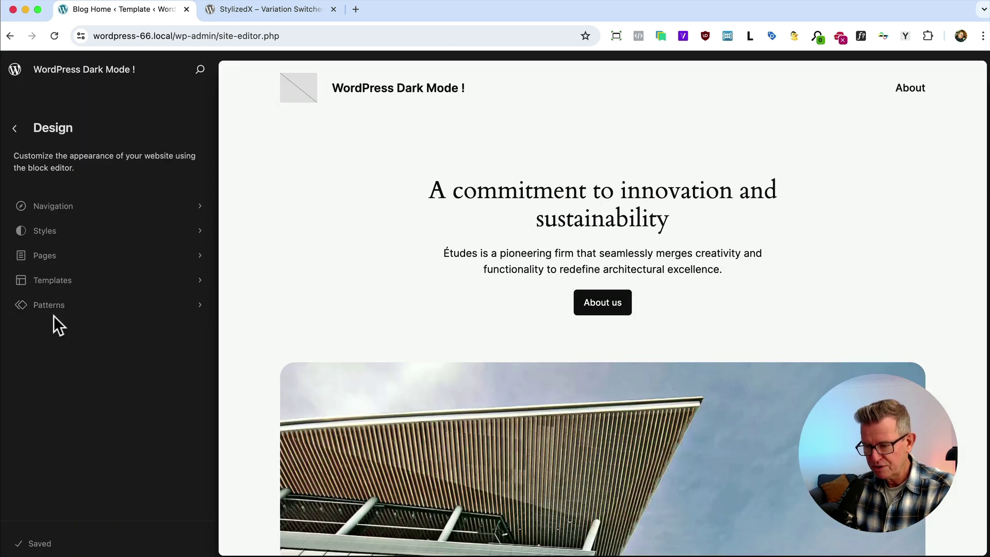
left_click(64, 324)
scroll(73, 330, "down", 5)
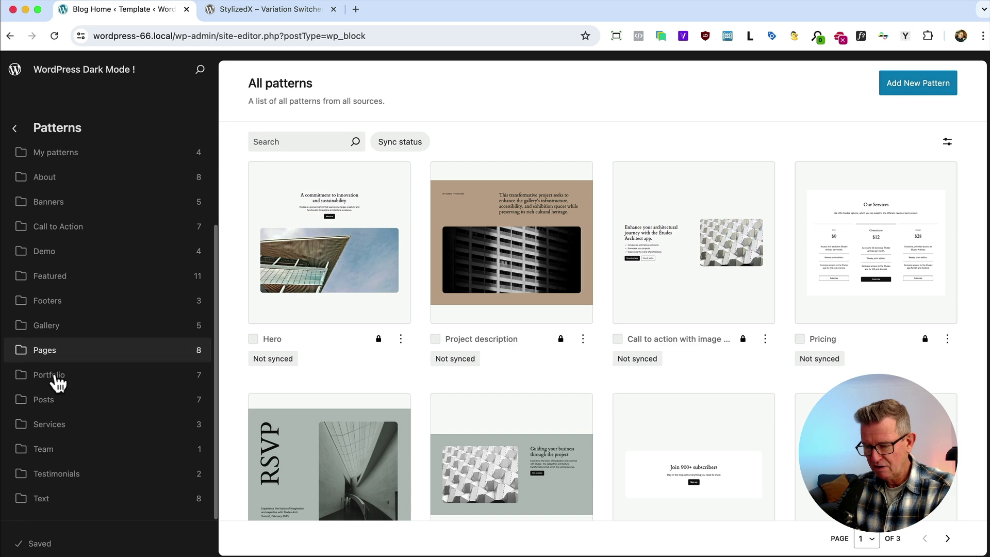
scroll(57, 235, "up", 5)
left_click(56, 235)
left_click(288, 278)
Insert a Style Switcher block after the header navigation, save, and return to the Dashboard
left_click(727, 130)
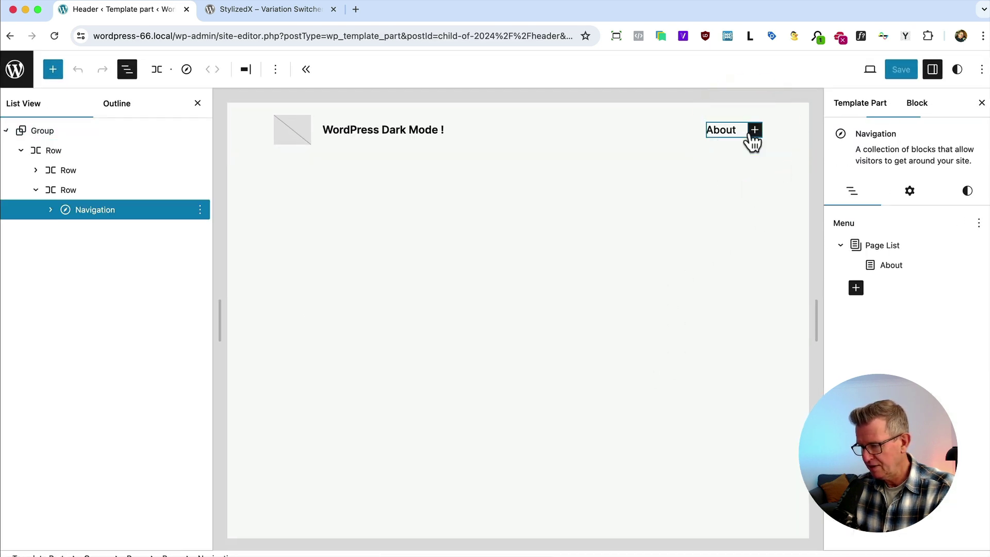
right_click(93, 210)
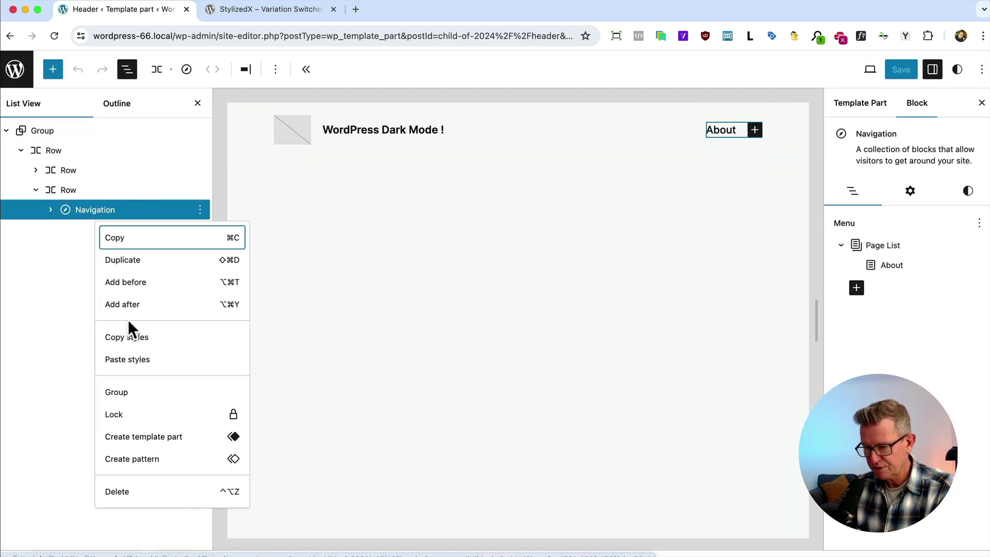
left_click(130, 306)
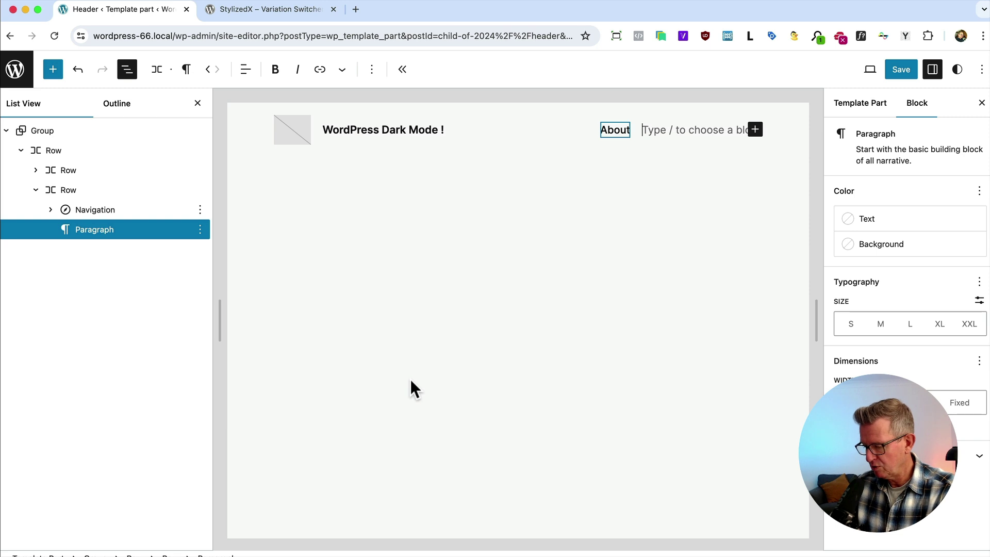
type("/sty")
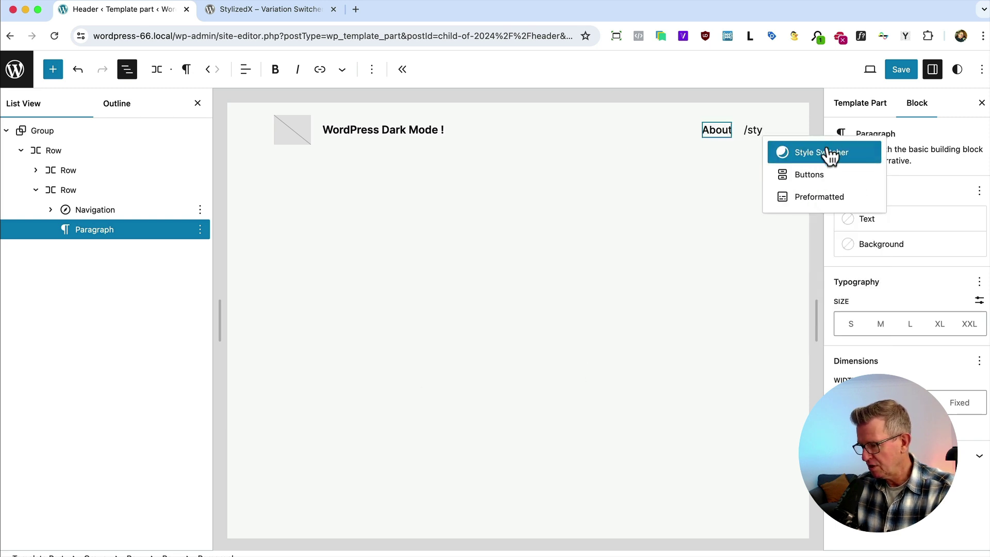
left_click(796, 150)
left_click(901, 70)
left_click(15, 69)
left_click(16, 70)
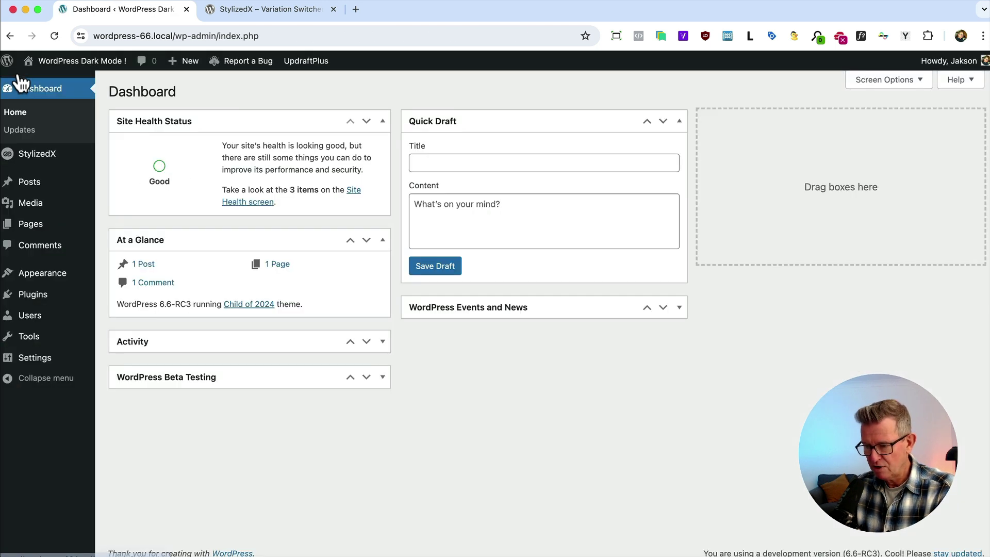
Choose Onyx as the StylizedX style variation, save it, and bring up the site in Firefox
left_click(32, 161)
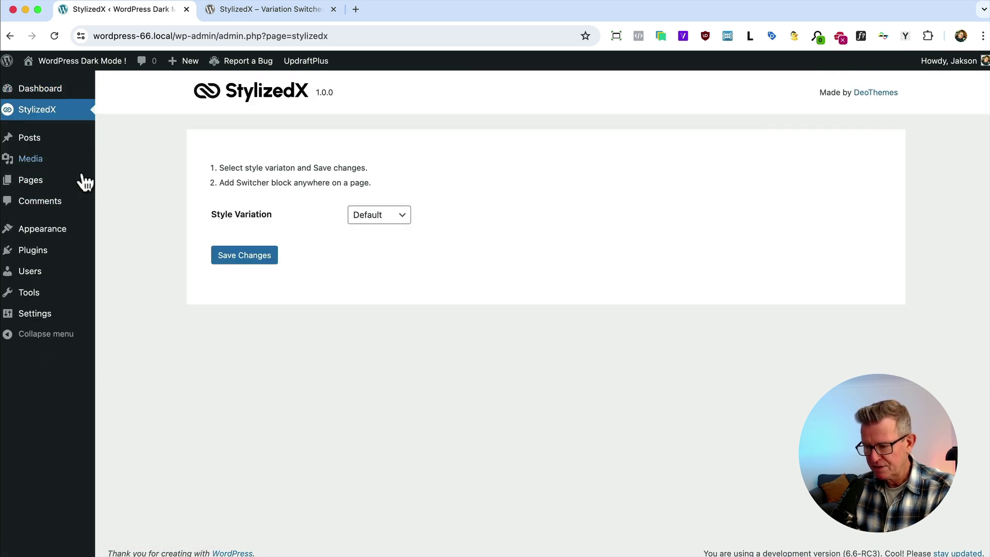
left_click(380, 217)
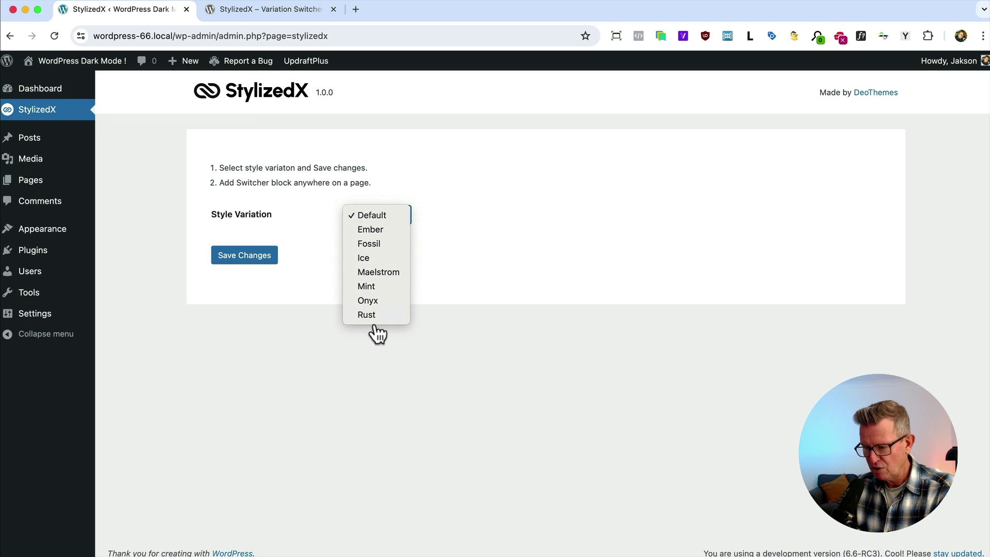
left_click(379, 301)
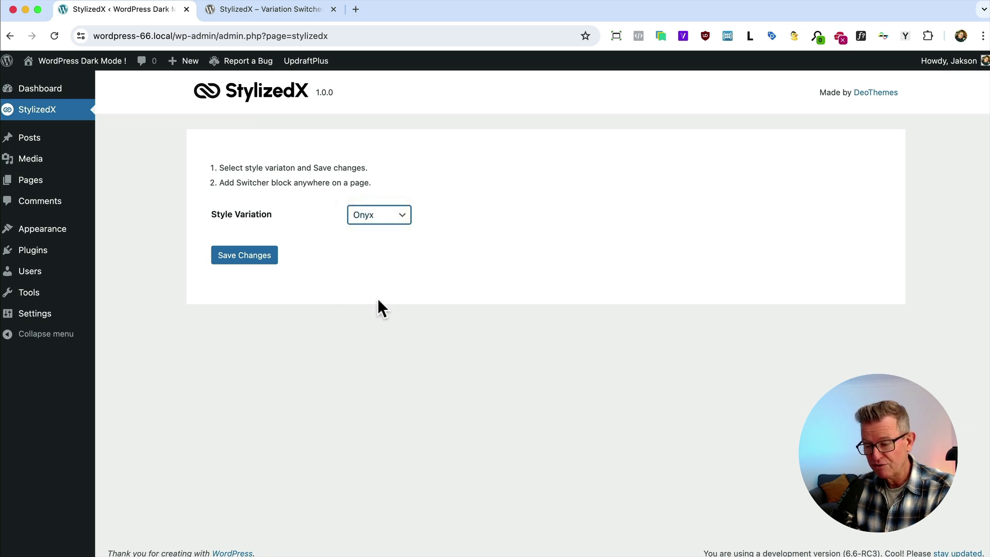
left_click(238, 258)
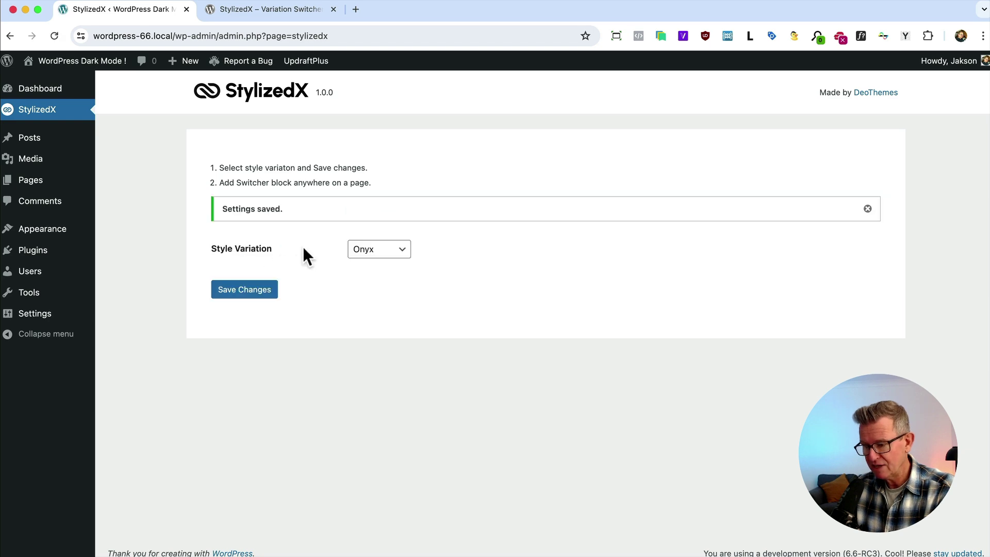
key("super+Tab")
left_click(446, 266)
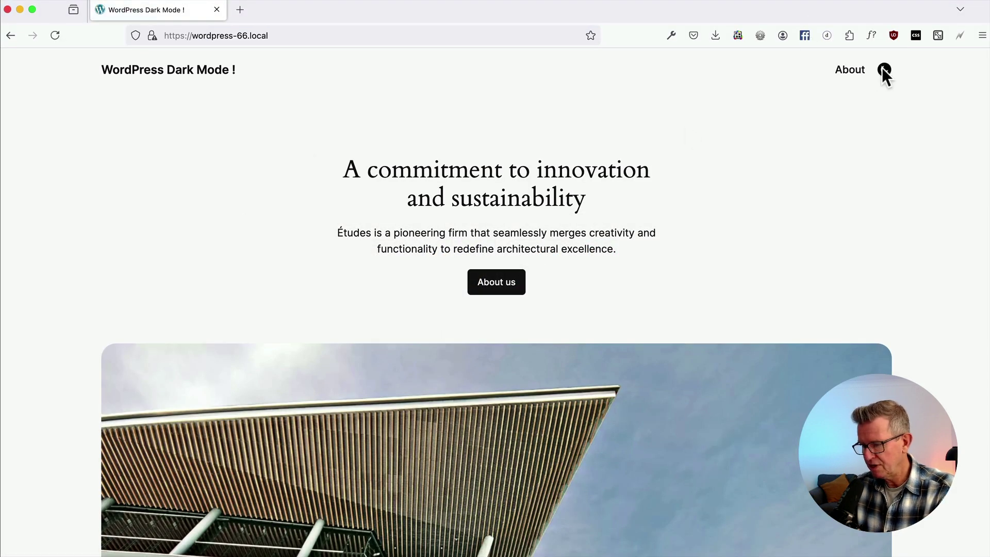
Switch the site to Onyx dark mode with the header toggle and open the About page
left_click(883, 70)
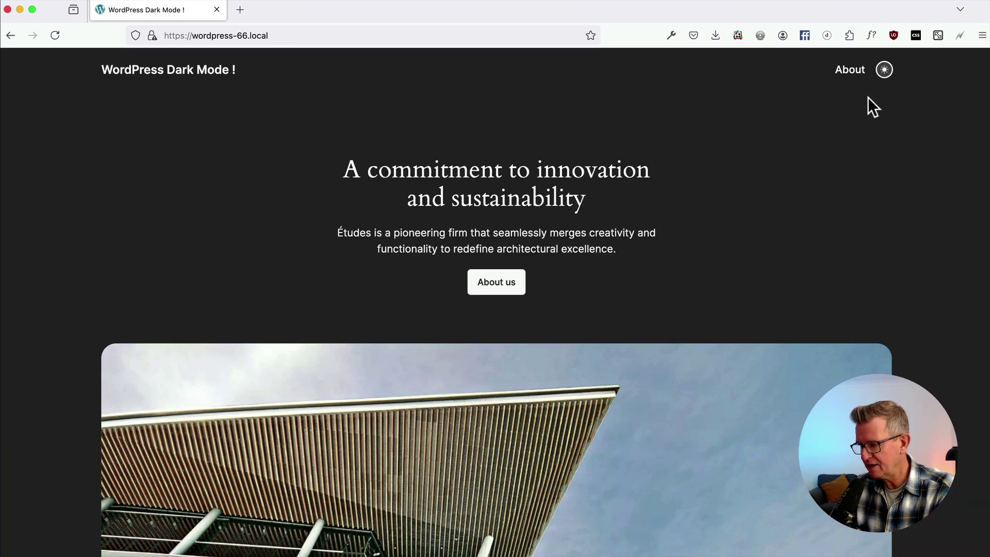
left_click(850, 69)
scroll(347, 249, "down", 10)
scroll(347, 245, "up", 10)
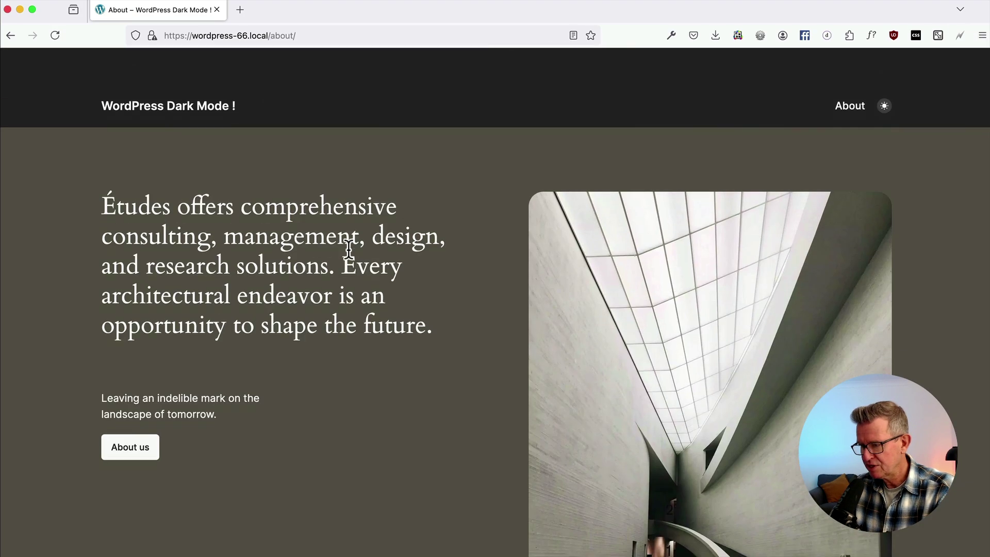
Flip the About page between dark and light a few times, ending light, then return to Chrome
left_click(884, 69)
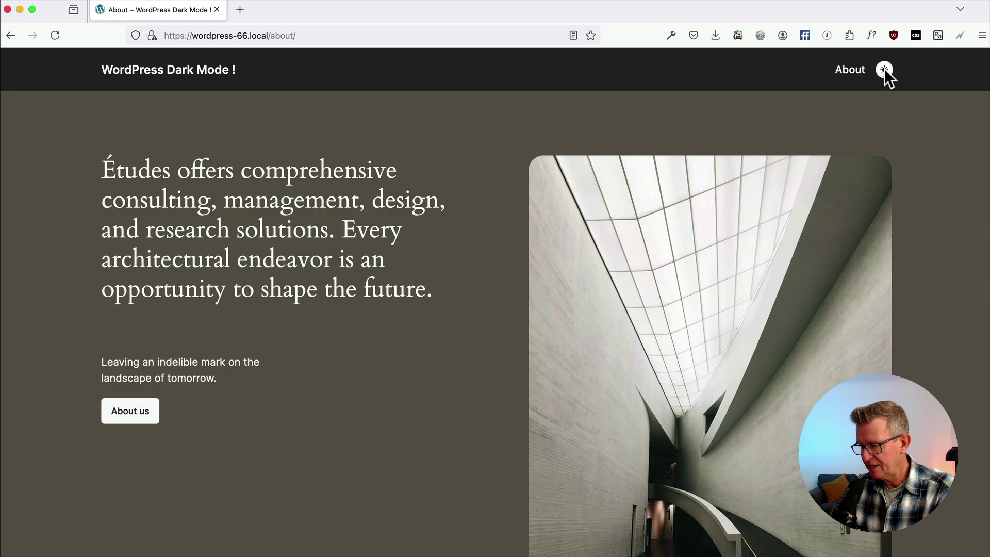
left_click(883, 69)
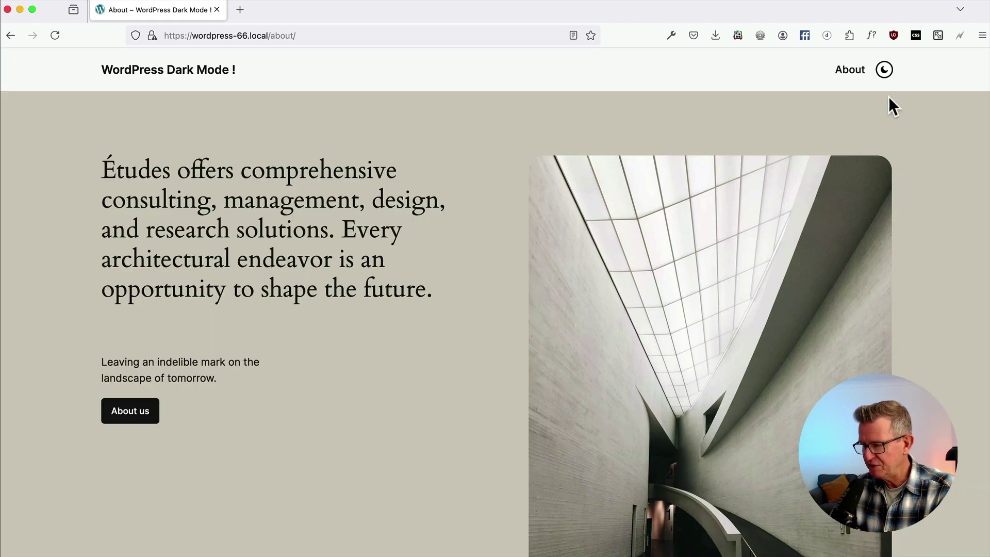
left_click(881, 73)
left_click(877, 72)
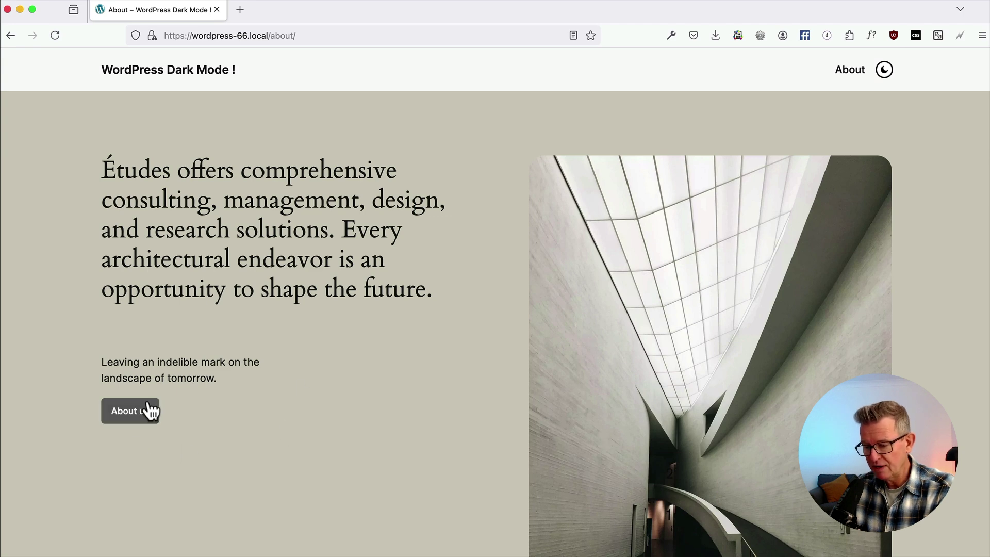
key("super+Tab")
Edit the About page from Pages and select its About us button block
left_click(369, 271)
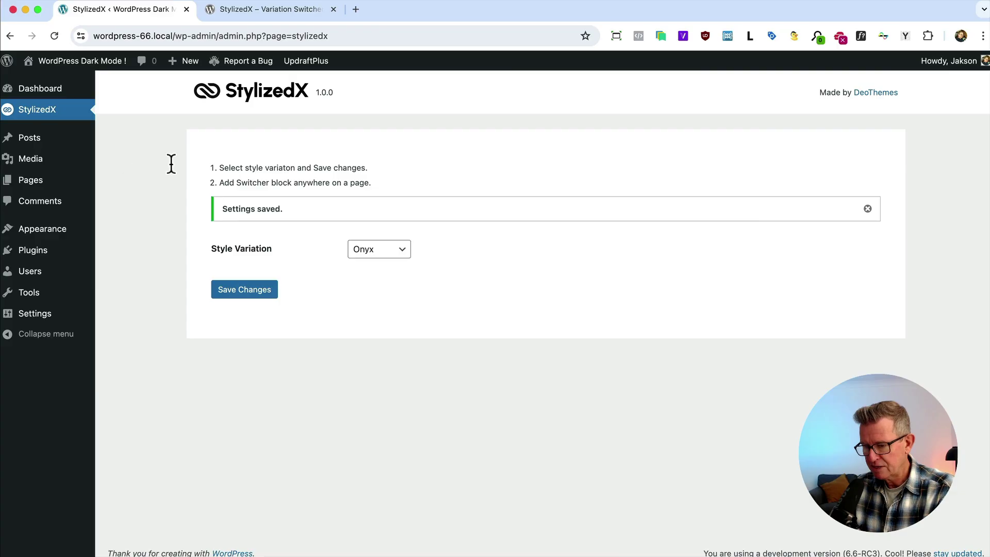
left_click(35, 192)
left_click(138, 195)
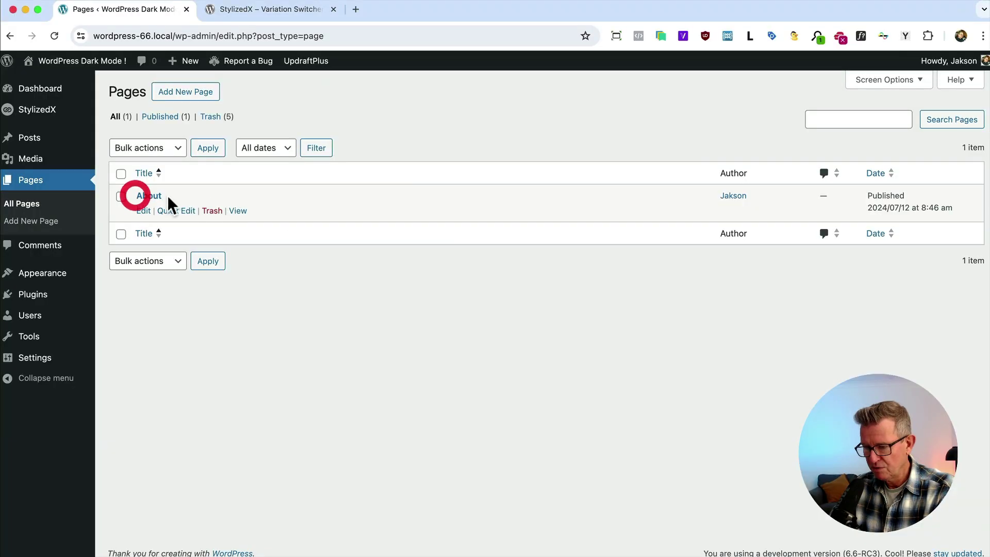
scroll(401, 289, "down", 5)
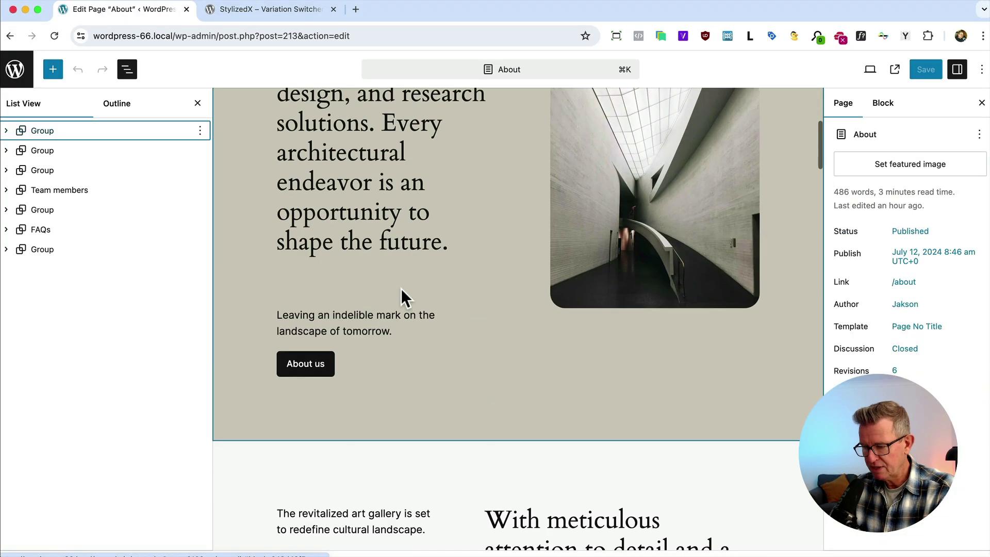
left_click(317, 363)
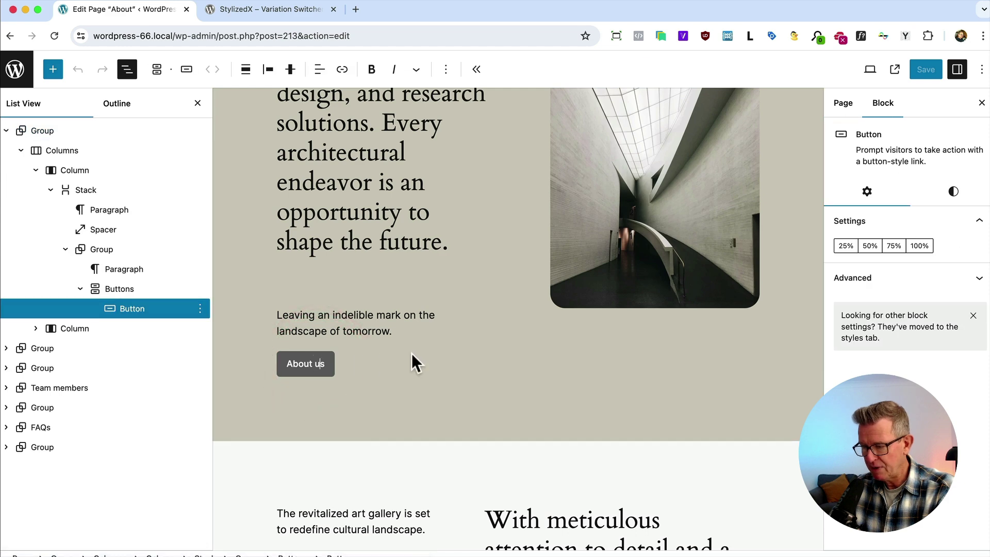
Inspect the header toggle in Firefox and add a new rule for its stylizedx switcher classes
key("super+Tab")
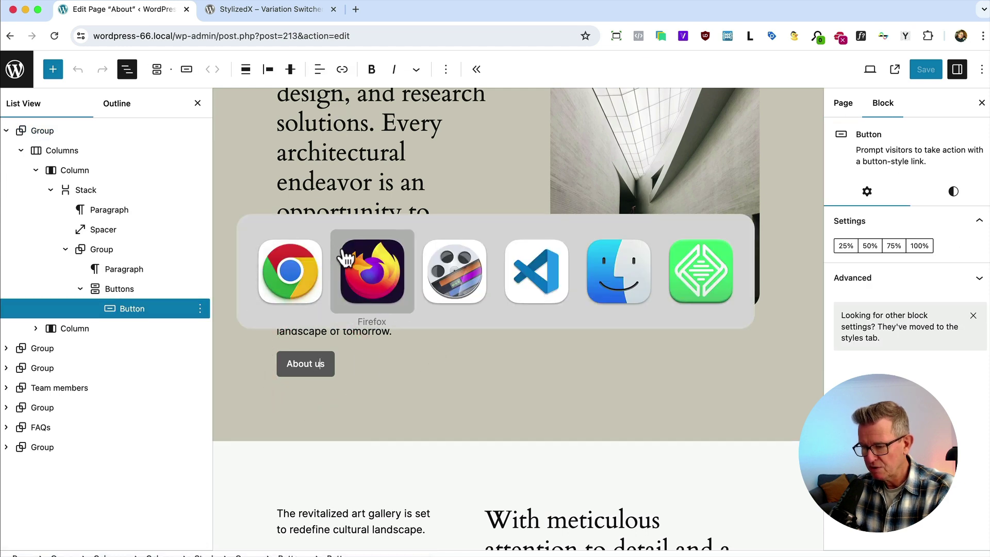
left_click(367, 279)
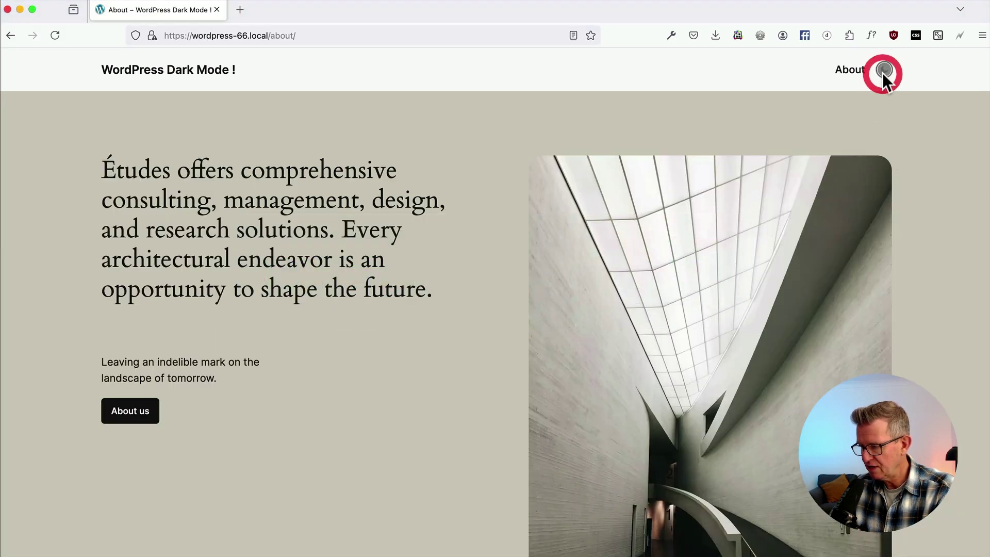
right_click(883, 73)
left_click(889, 235)
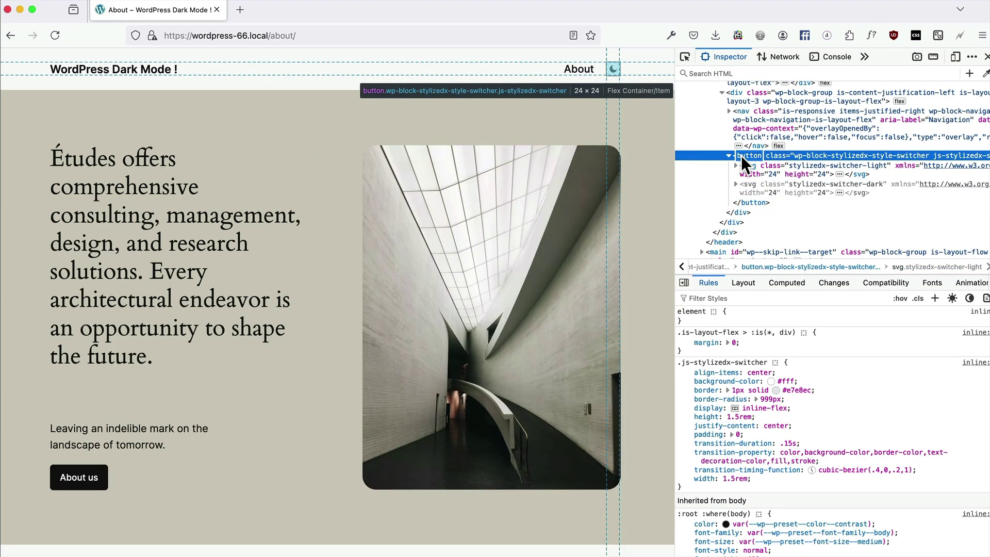
left_click(935, 298)
key("super+c")
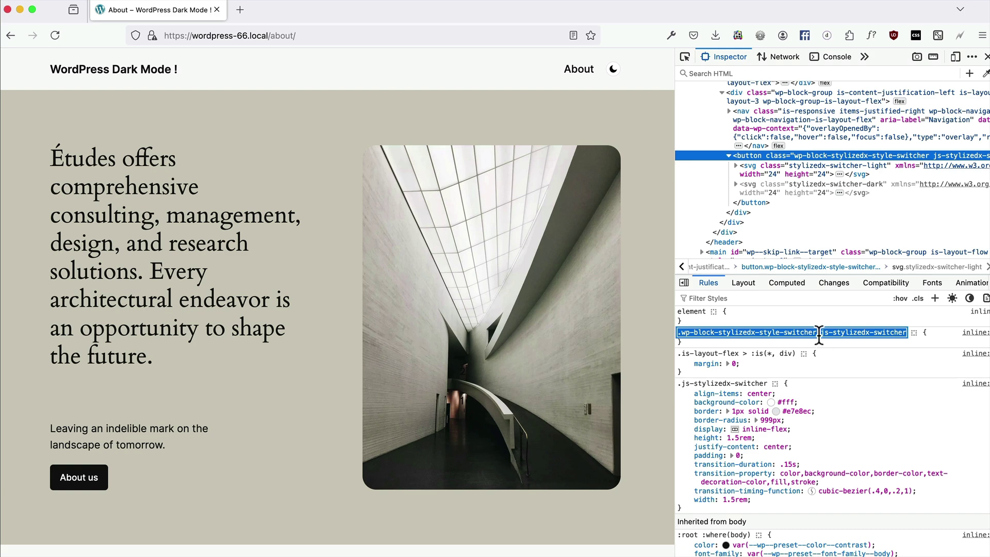
key("super+Tab")
Paste the stylizedx switcher class names into the About us button's Additional CSS class(es)
left_click(369, 294)
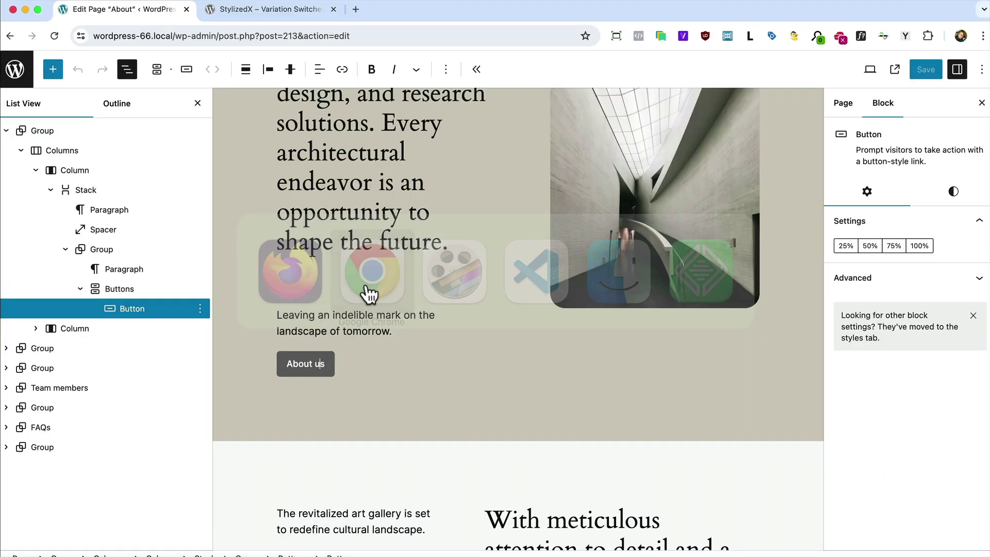
left_click(866, 292)
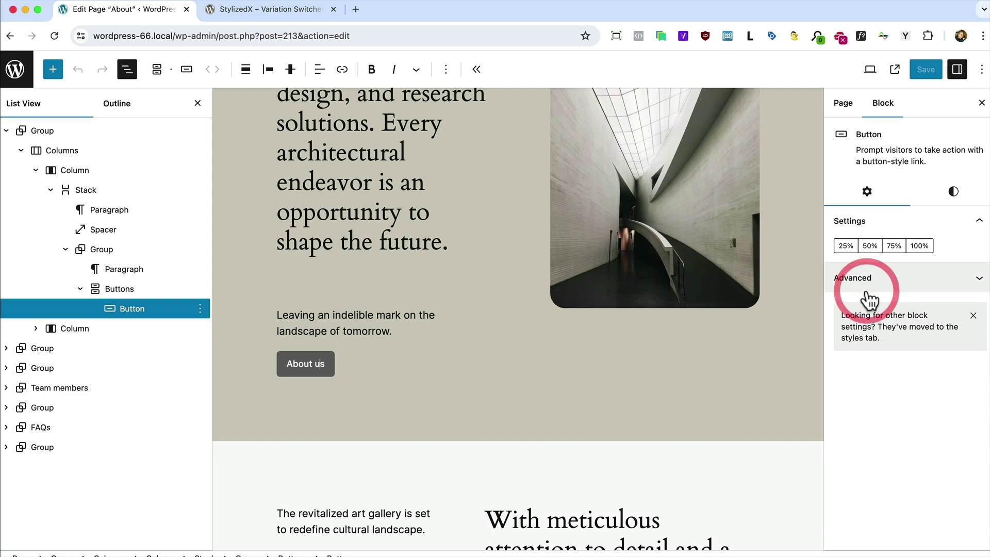
left_click(846, 433)
key("super+v")
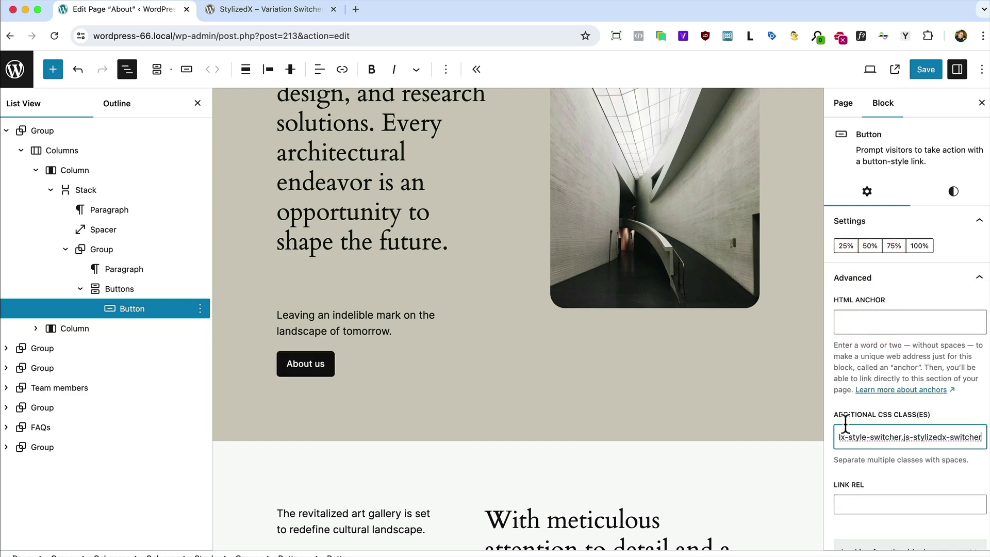
Remove the stray leading dot from the class names and save the About page
left_click(903, 438)
left_click_drag(871, 437, 787, 438)
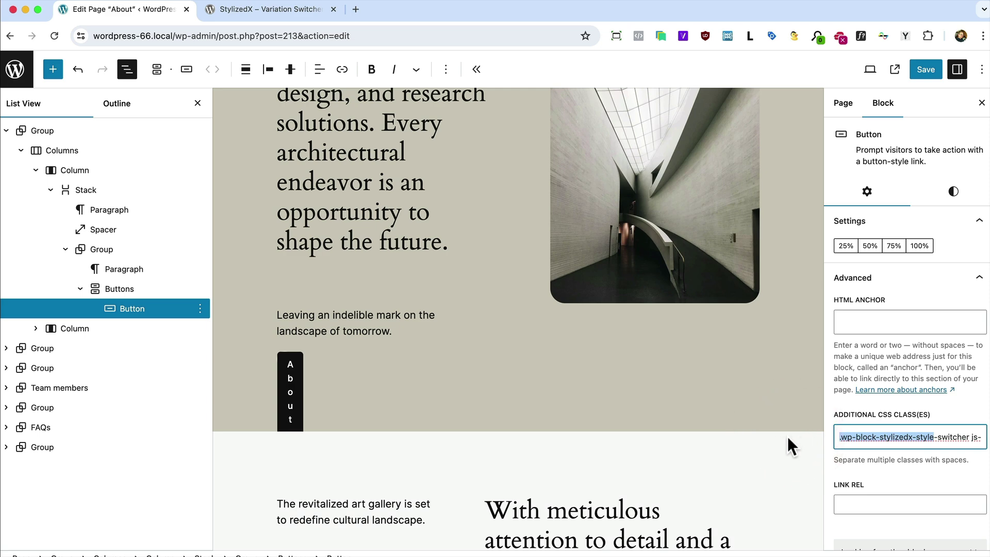
left_click(845, 438)
key("BackSpace")
left_click(926, 70)
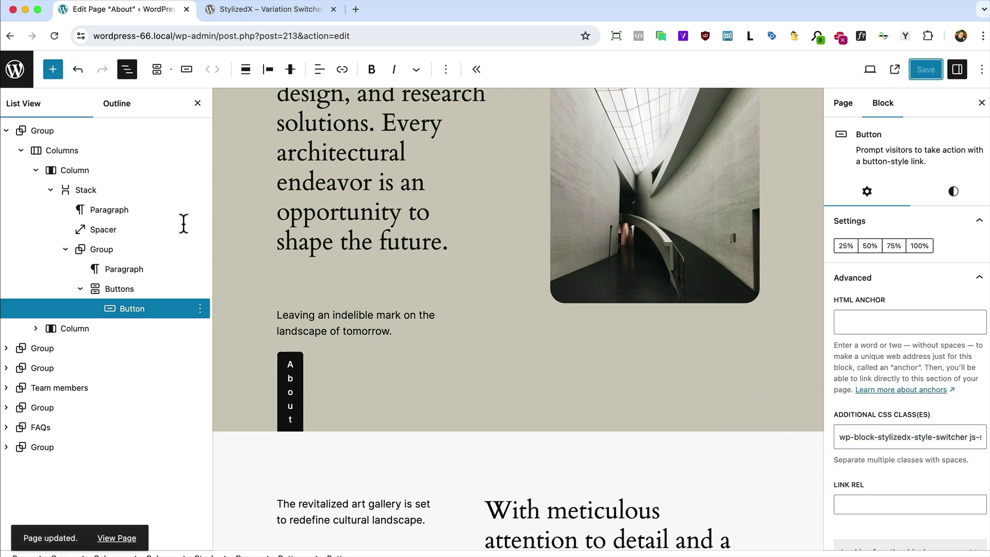
key("super+Tab")
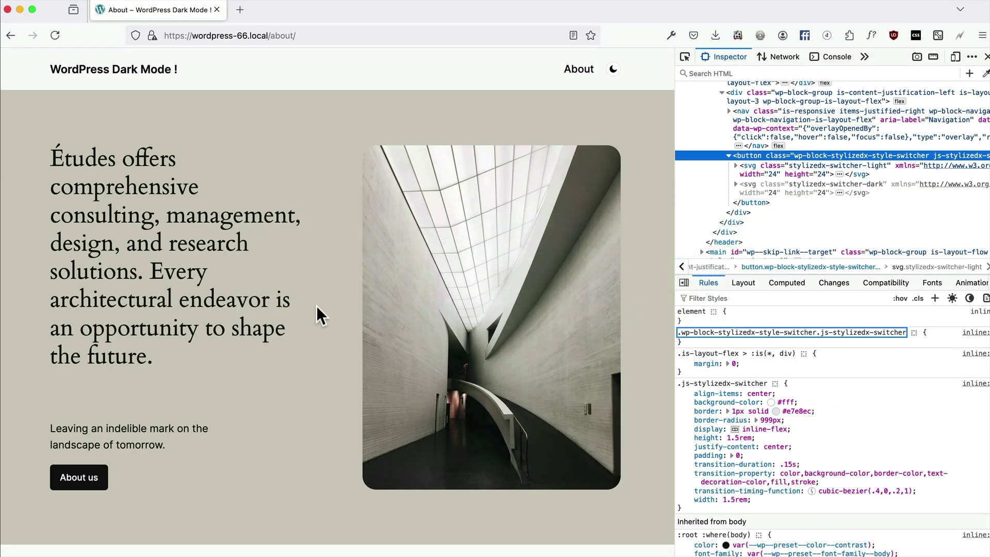
Reload the About page and inspect the About us button's div.wp-block-button wrapper
key("super+r")
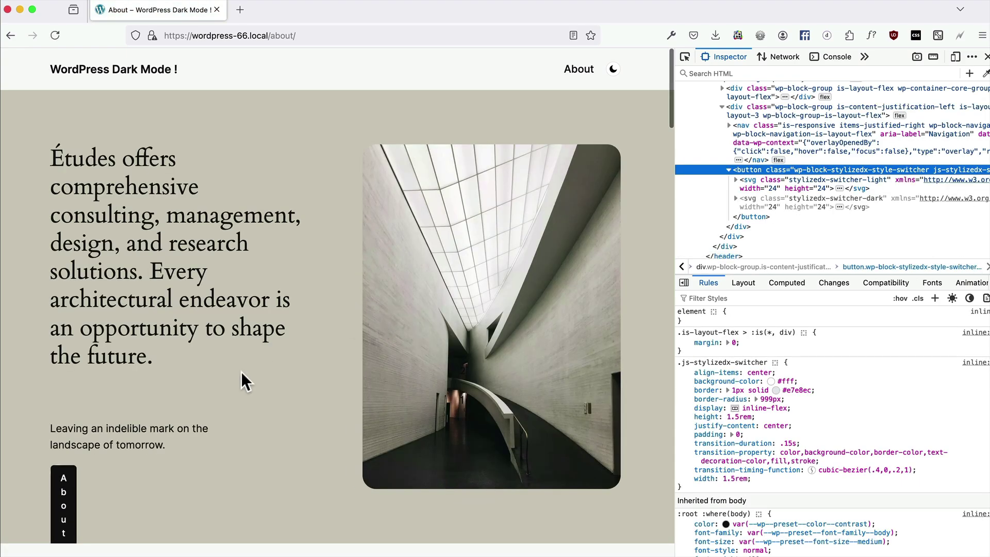
scroll(240, 371, "down", 4)
scroll(230, 281, "up", 4)
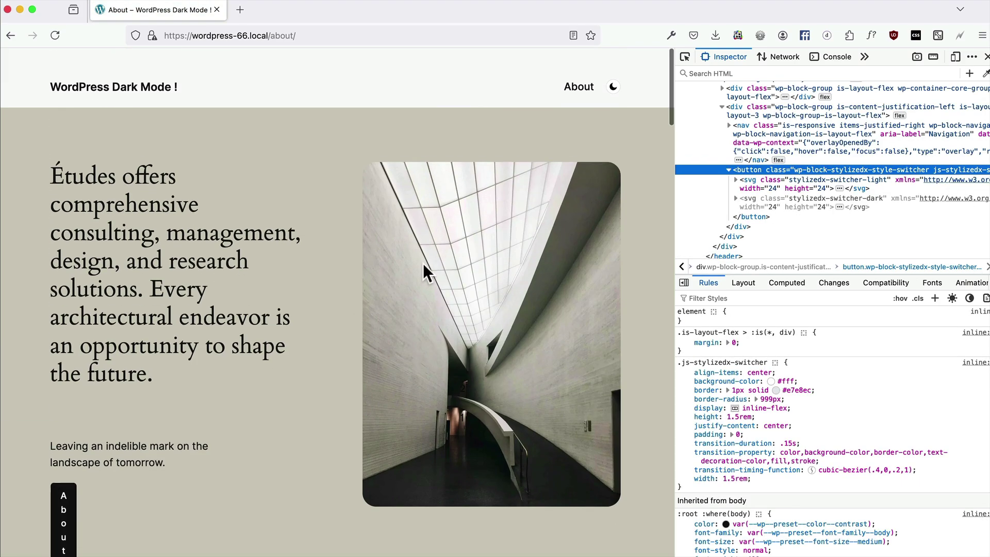
right_click(615, 70)
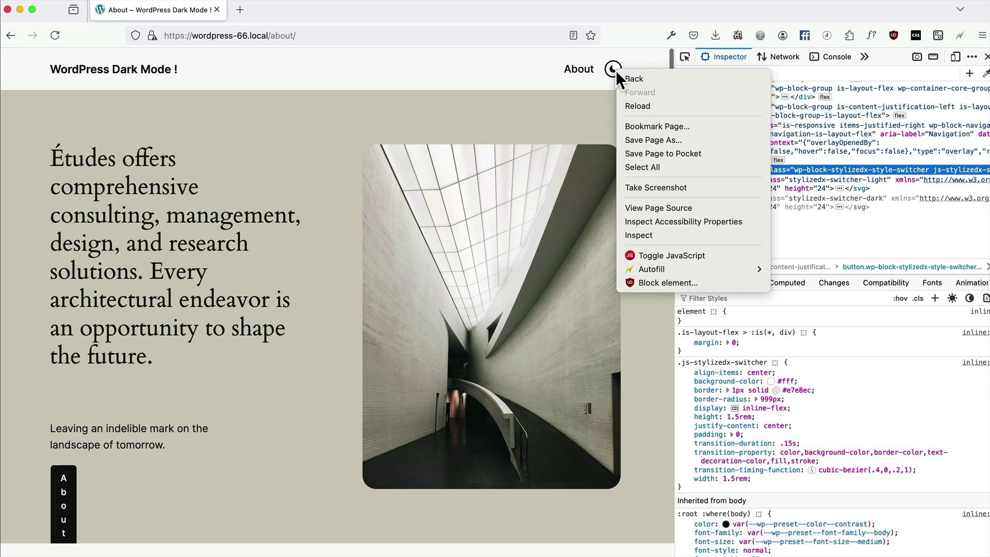
left_click(660, 234)
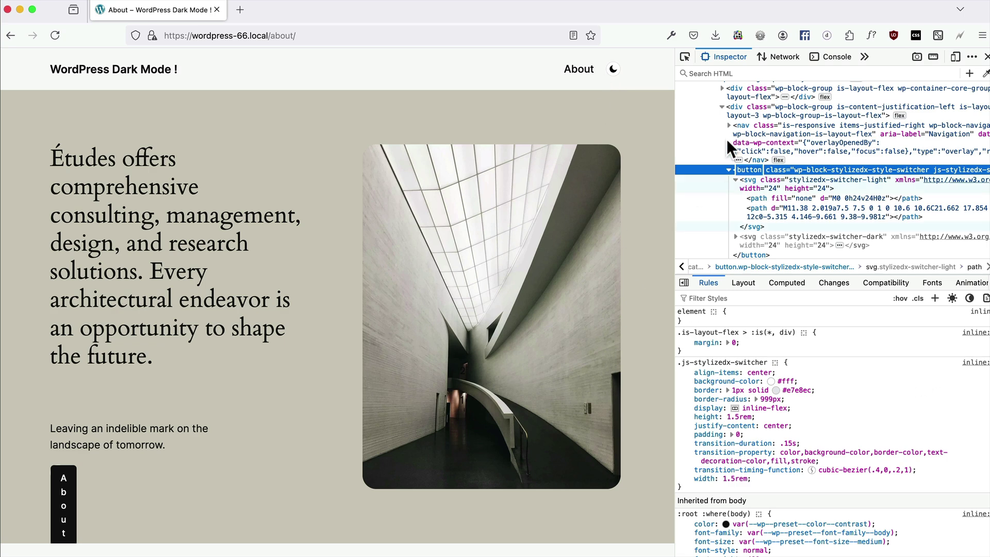
left_click(760, 149)
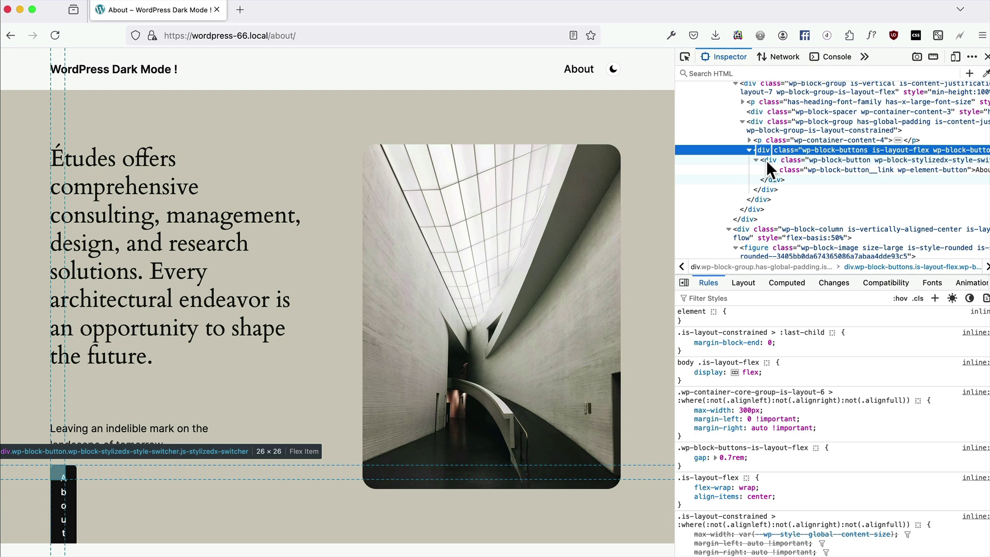
left_click(766, 160)
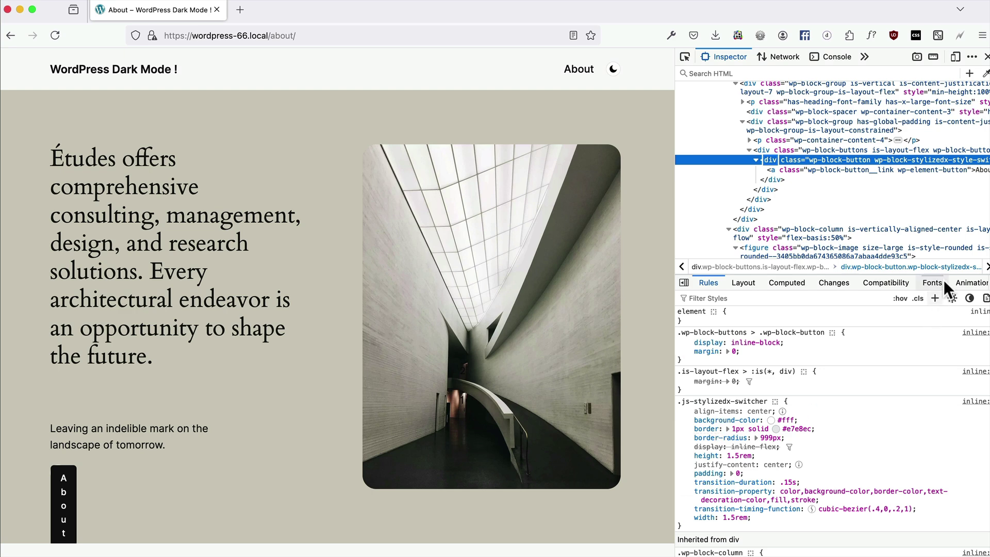
Add a new rule for the button wrapper setting width: 100%
left_click(935, 299)
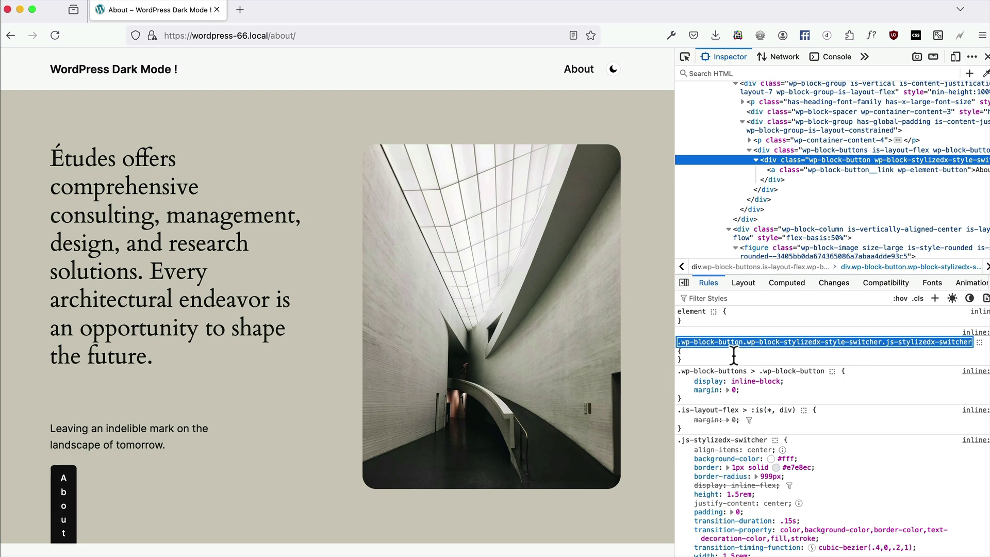
key("Return")
type("width")
key("Tab")
type("100%")
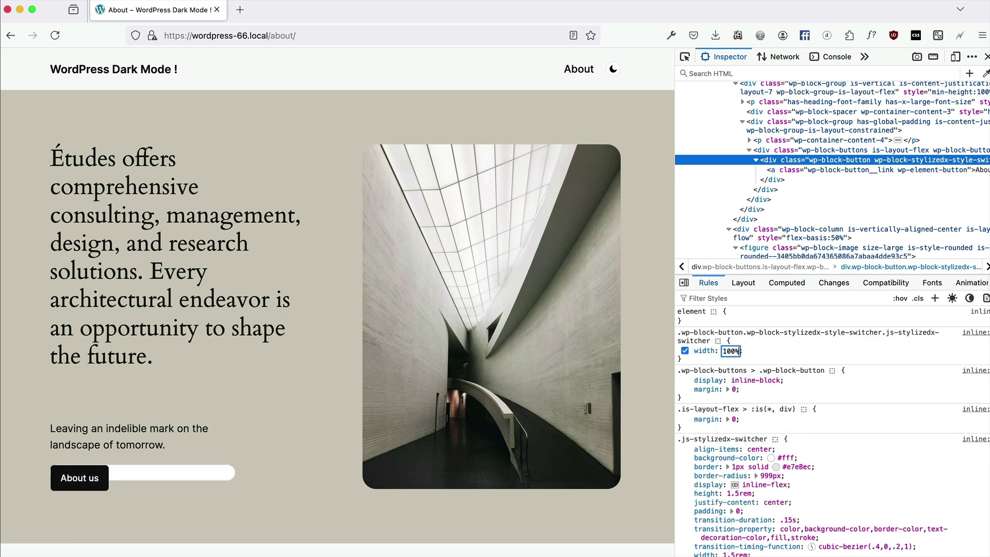
key("Return")
Add background: transparent !important and border: 0 to the wrapper rule
type("background")
key("Tab")
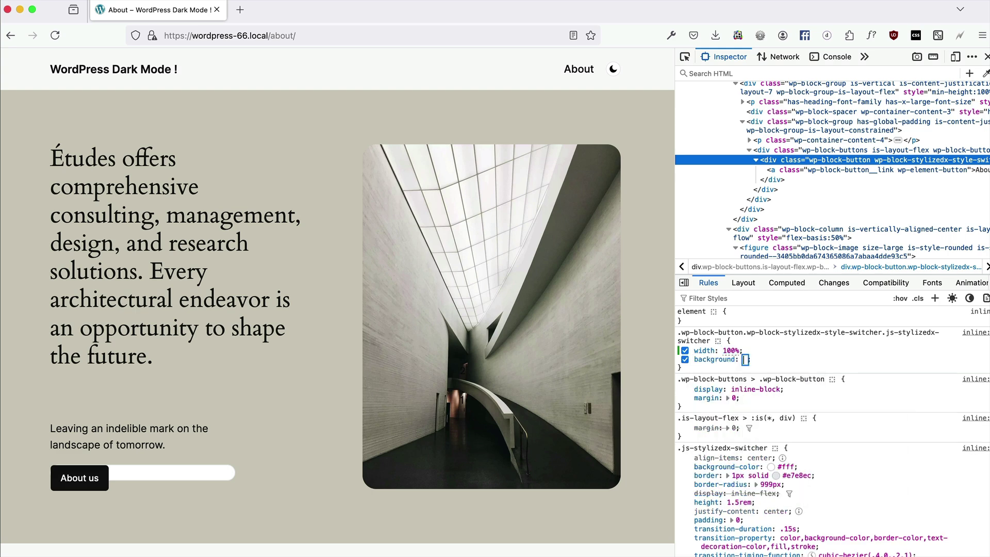
type("tr")
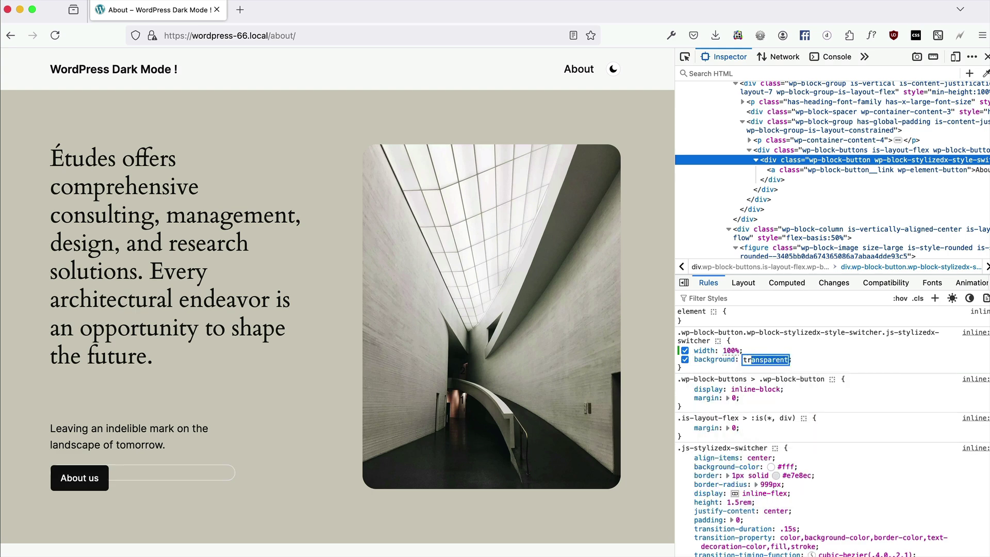
type("ansparent !important")
key("Return")
type("border")
key("Tab")
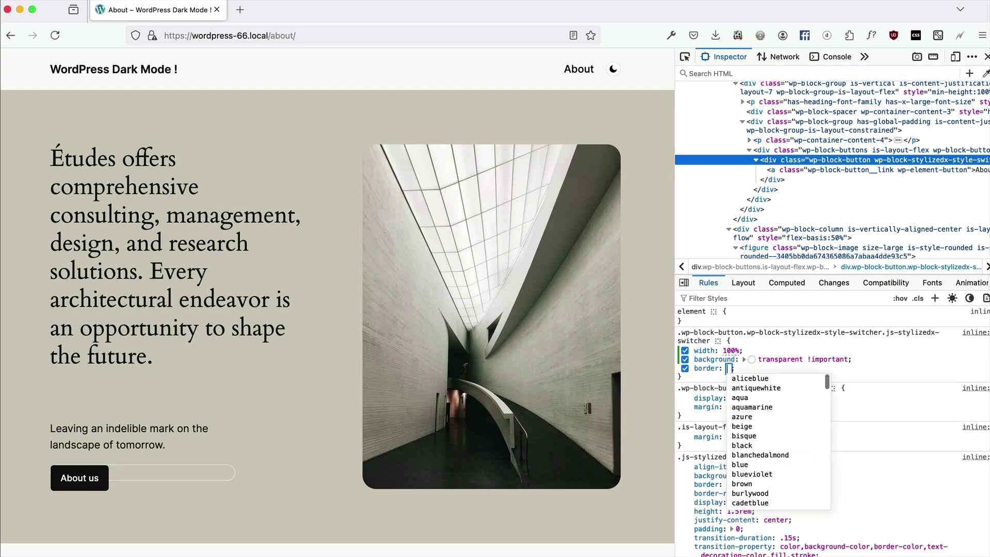
type("0")
key("Return")
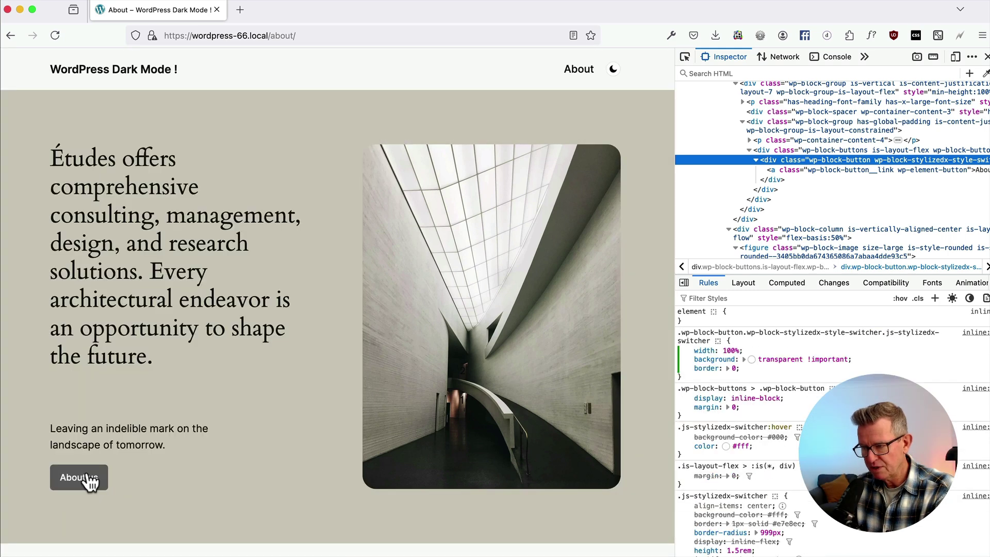
Toggle the page dark, light, dark and back to light with About us, then return to Chrome
left_click(90, 482)
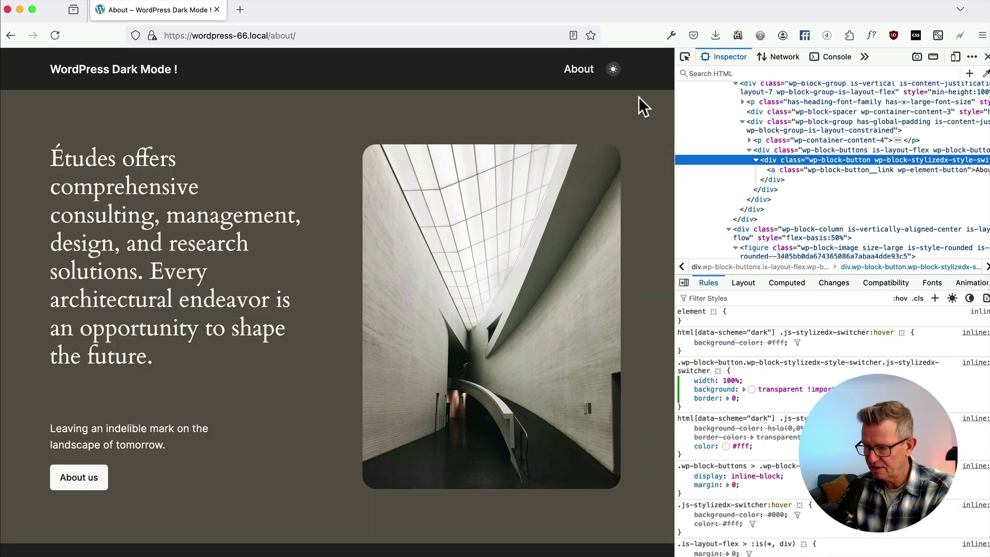
left_click(91, 486)
left_click(81, 484)
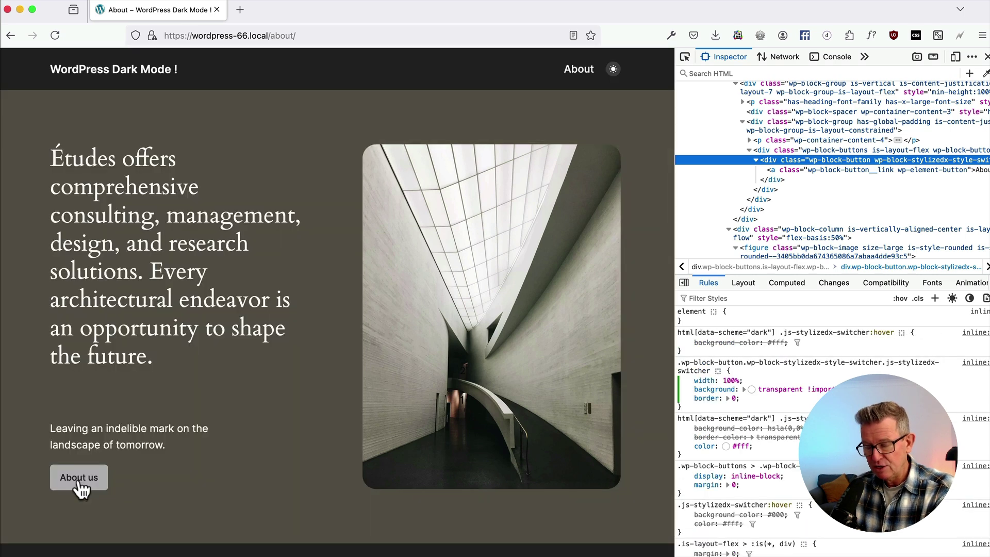
left_click(80, 485)
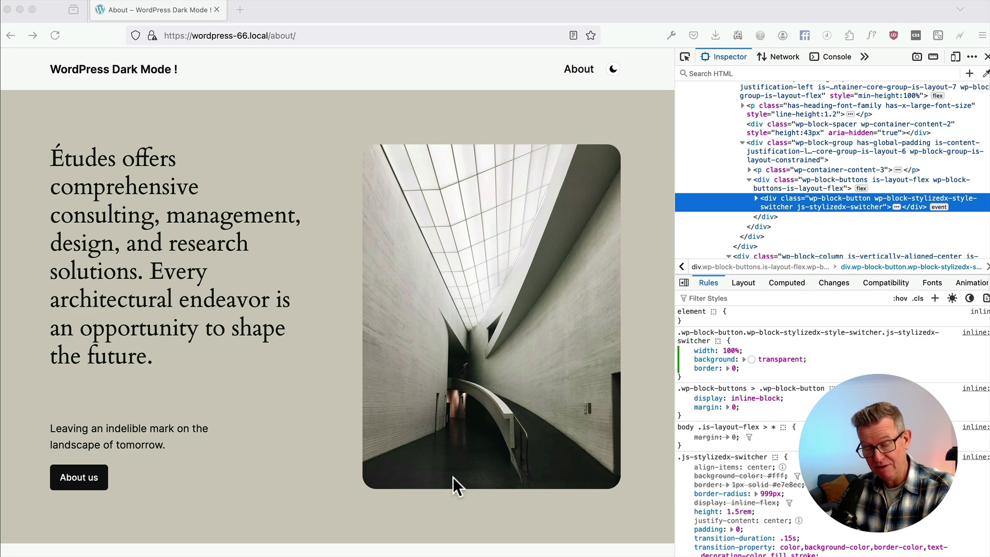
key("super+Tab")
Leave the page editor for the Site Editor's Styles, trying Ember before previewing the dark Onyx variation
left_click(453, 315)
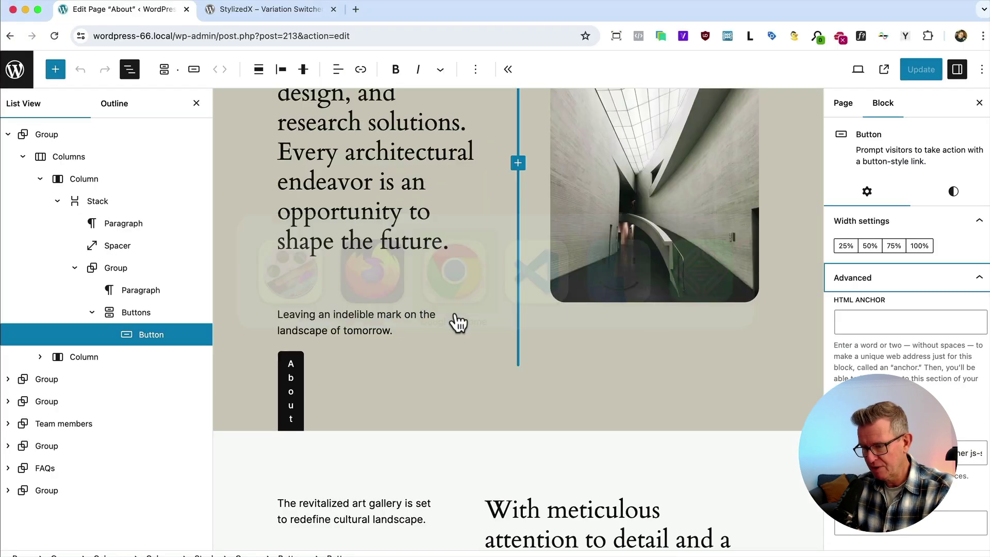
left_click(30, 77)
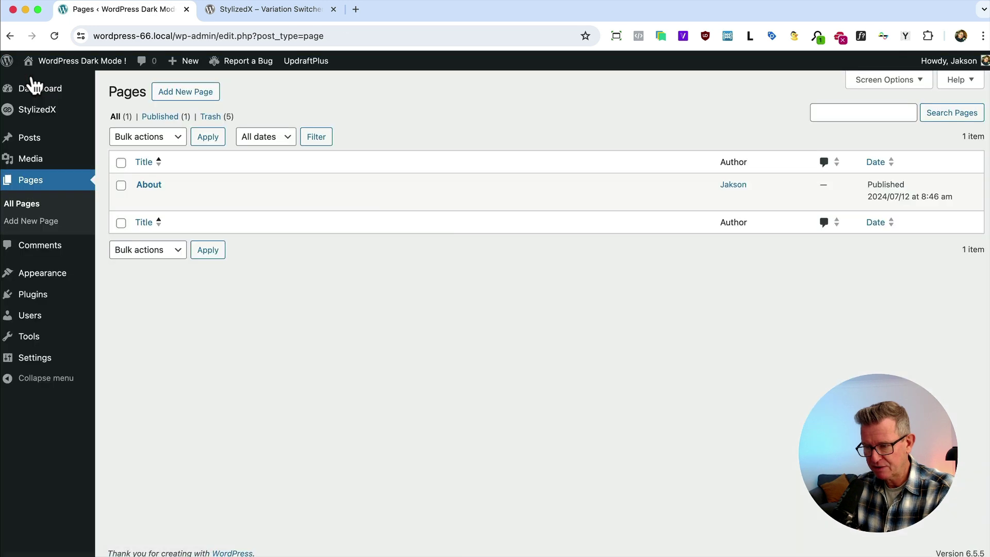
mouse_move(31, 280)
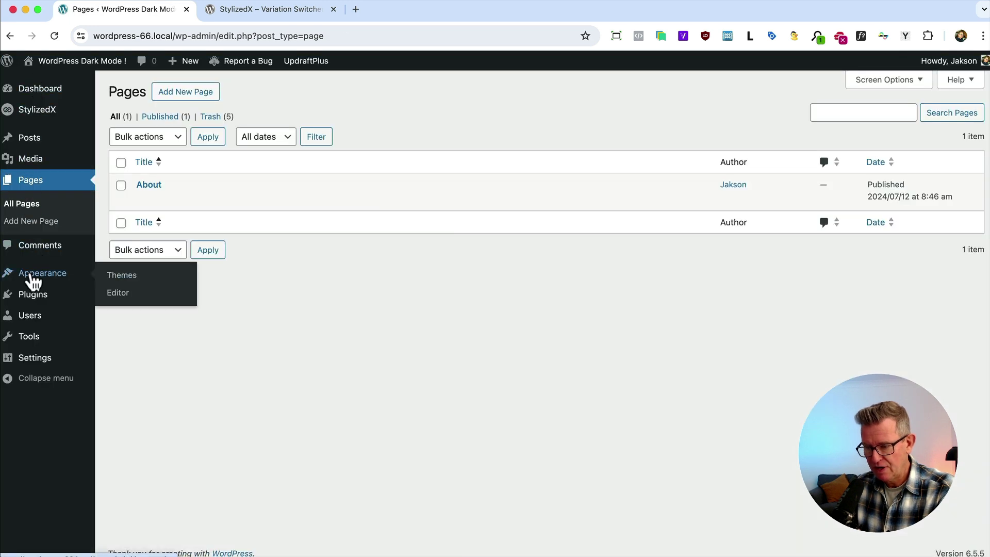
left_click(110, 296)
left_click(56, 239)
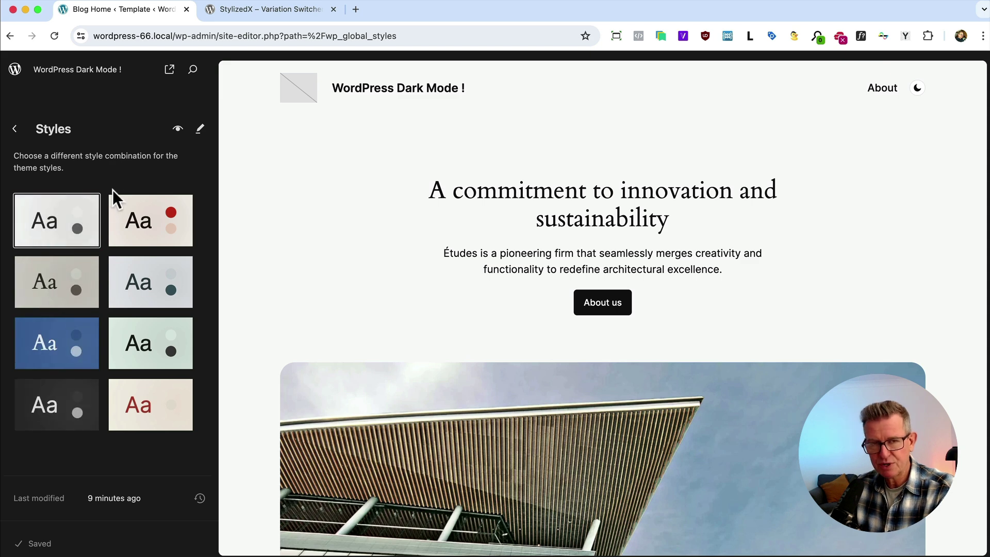
left_click(163, 221)
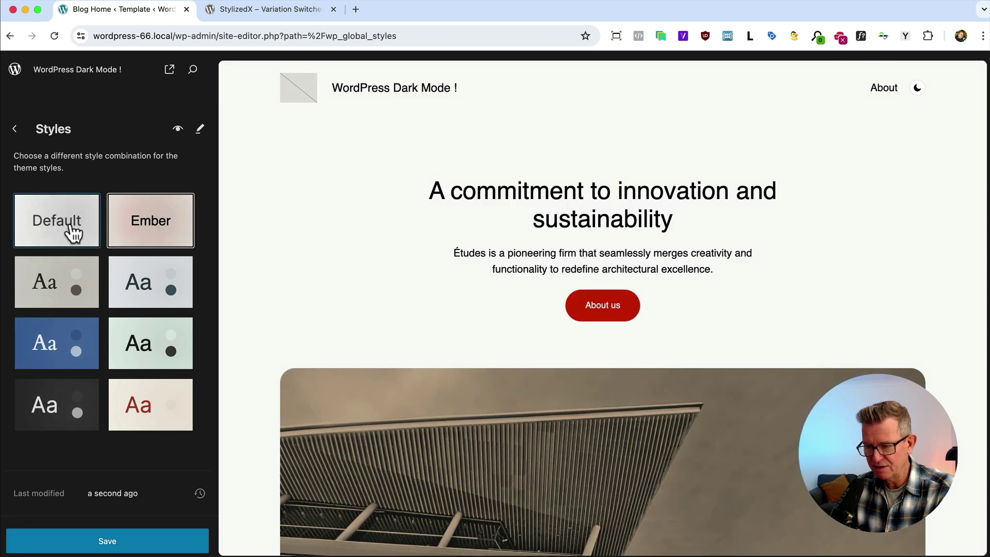
left_click(56, 406)
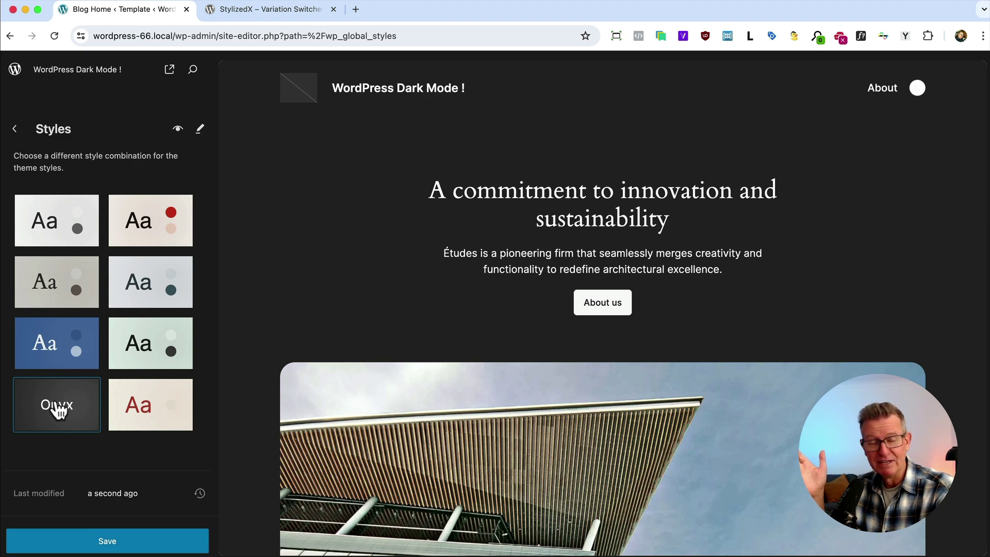
In Firefox, toggle the header's moon/sun switcher on the About page so it ends in dark mode
key("super+Tab")
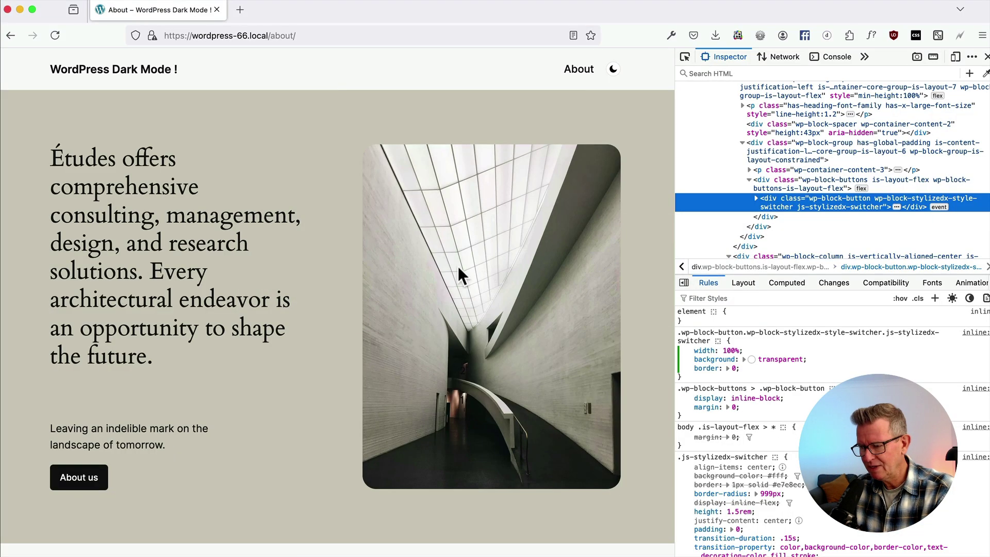
left_click(618, 71)
left_click(618, 71)
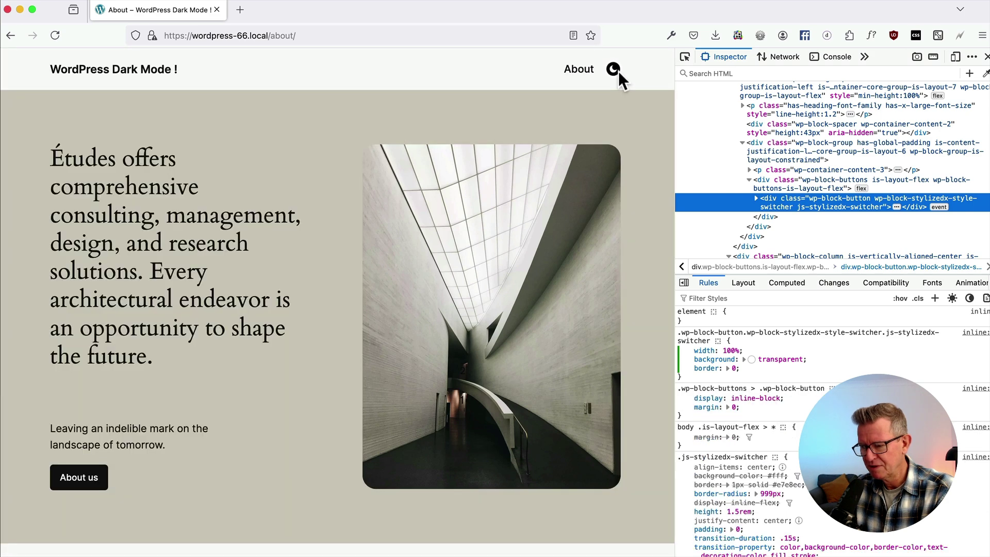
left_click(617, 71)
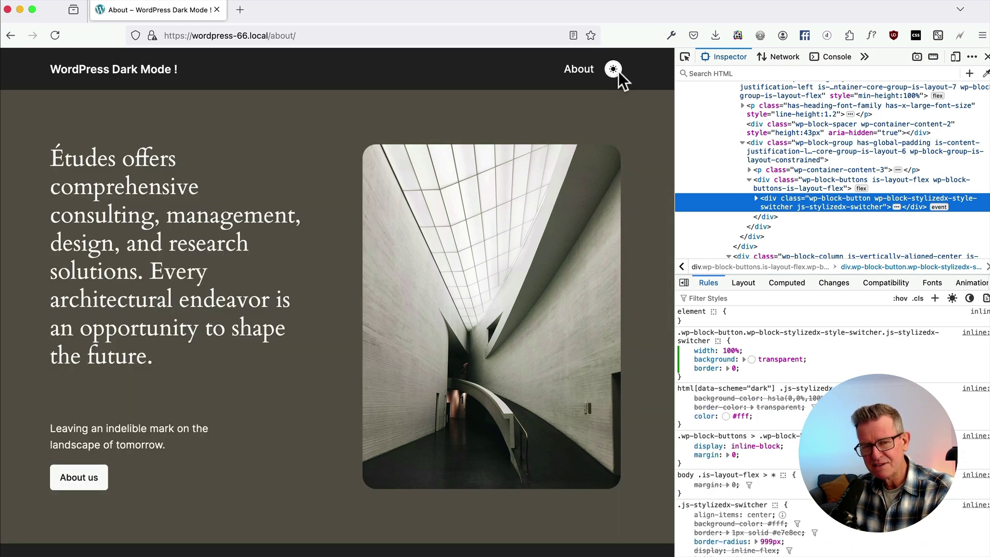